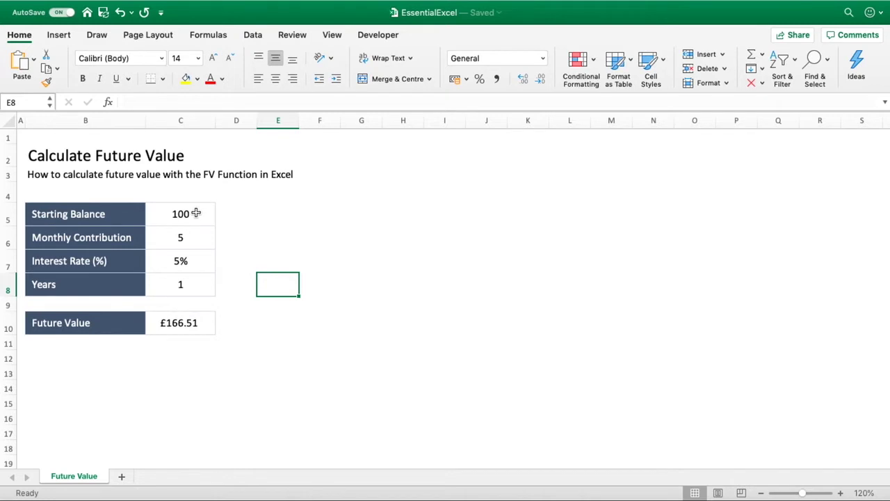
Copy the currency formatting of the Future Value cell C10 onto the Starting Balance and Monthly Contribution values in C5:C6.
{"action": "left_click", "coordinate": [197, 326]}
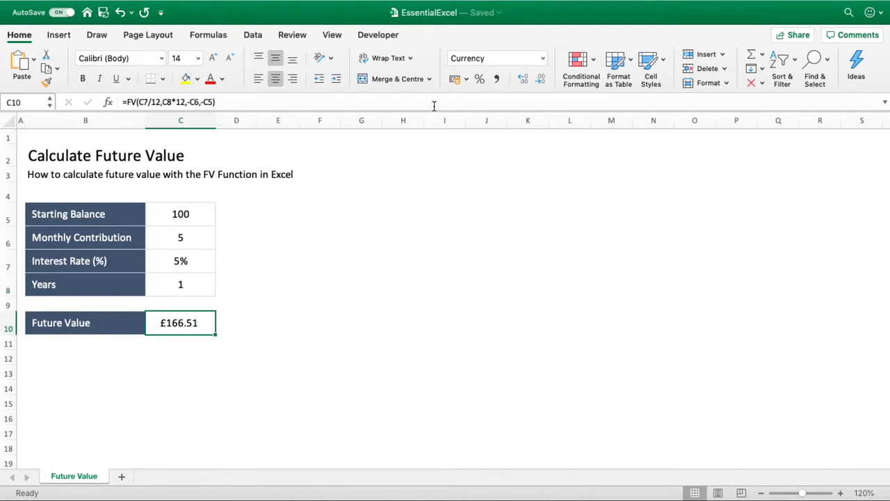
{"action": "left_click", "coordinate": [47, 82]}
{"action": "left_click_drag", "start_coordinate": [188, 221], "coordinate": [185, 236]}
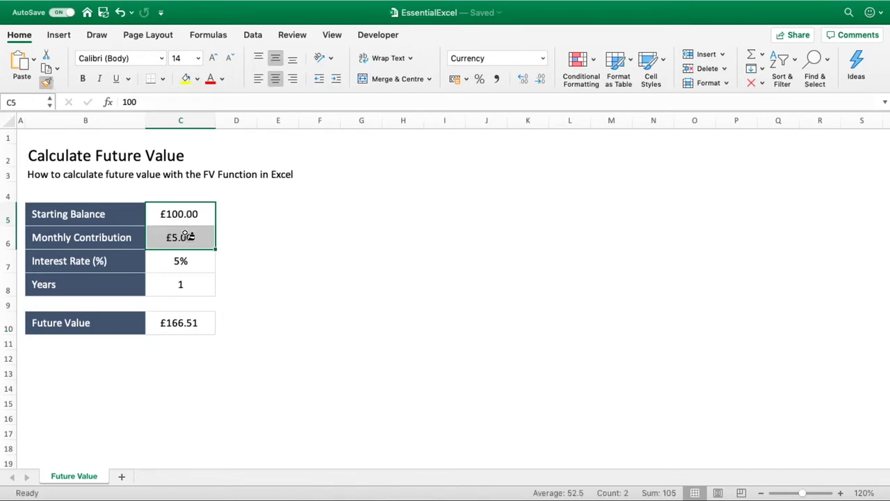
{"action": "left_click", "coordinate": [273, 280]}
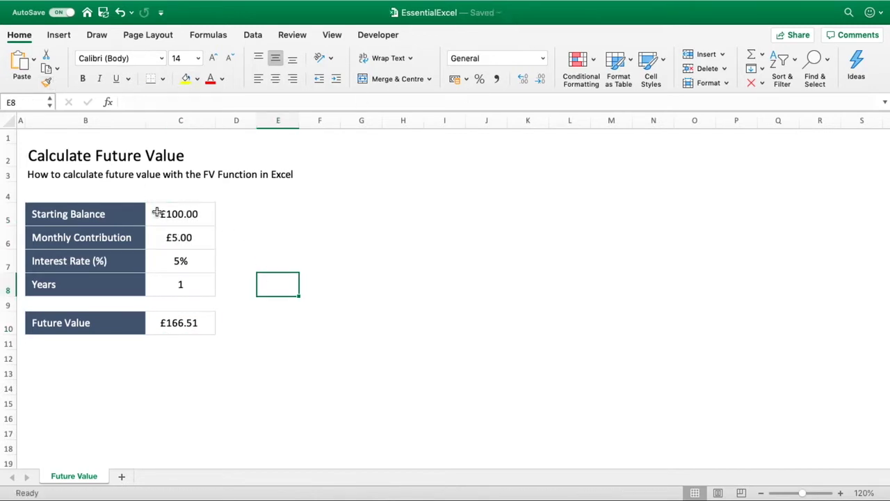
Clear the Monthly Contribution amount in C6 so that only the starting balance earns interest.
{"action": "left_click", "coordinate": [131, 217]}
{"action": "left_click", "coordinate": [179, 217]}
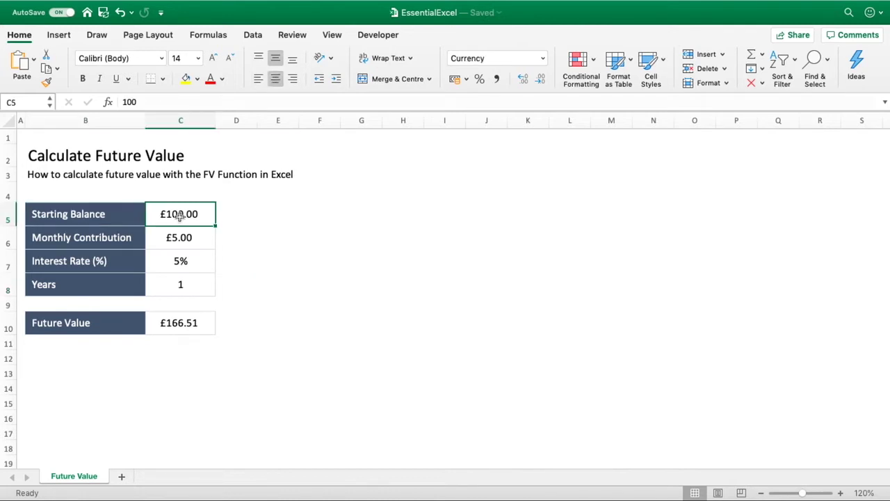
{"action": "left_click", "coordinate": [192, 243]}
{"action": "key", "text": "BackSpace"}
{"action": "key", "text": "Return"}
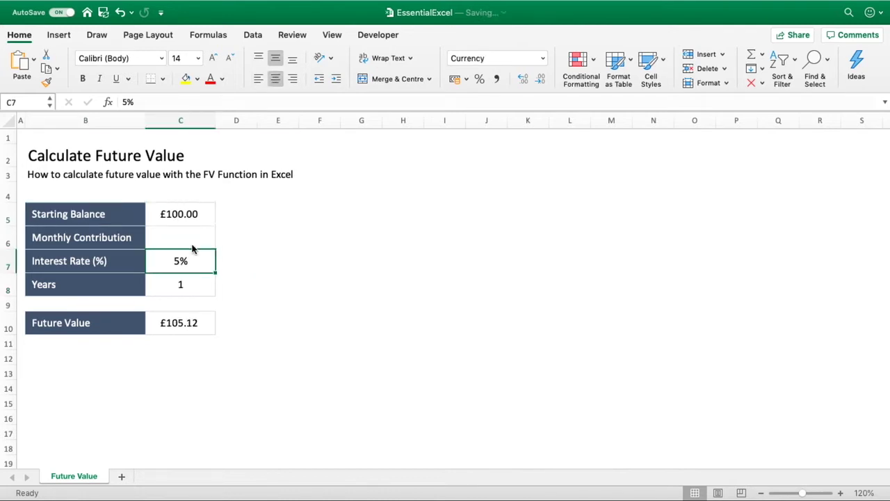
{"action": "left_click", "coordinate": [269, 225]}
{"action": "left_click", "coordinate": [207, 220]}
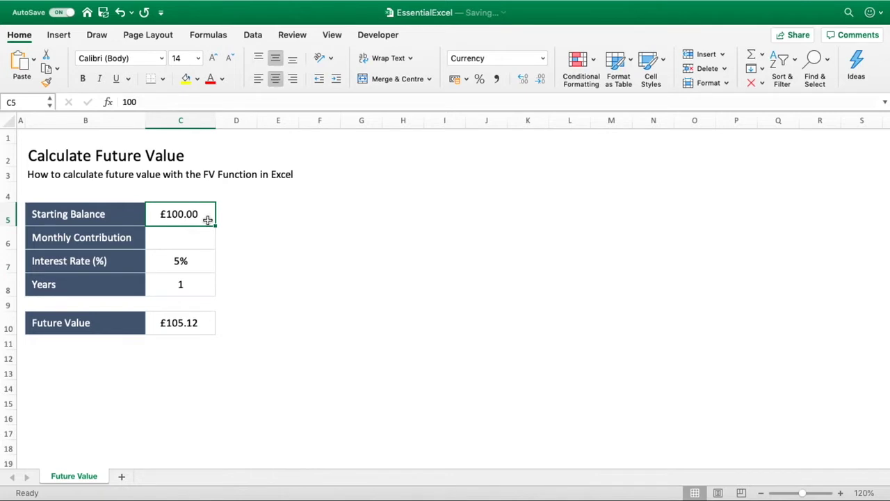
Set Years in C8 to 5 and select the Future Value result in C10.
{"action": "left_click", "coordinate": [159, 261]}
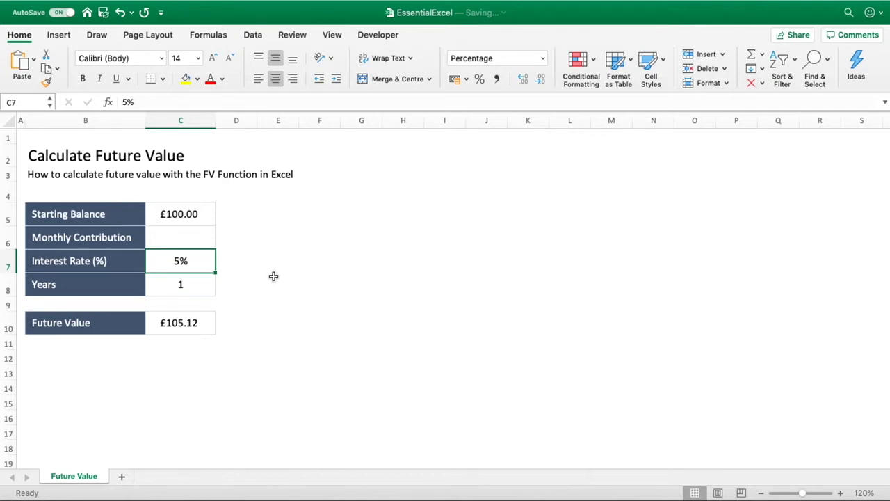
{"action": "left_click", "coordinate": [206, 290]}
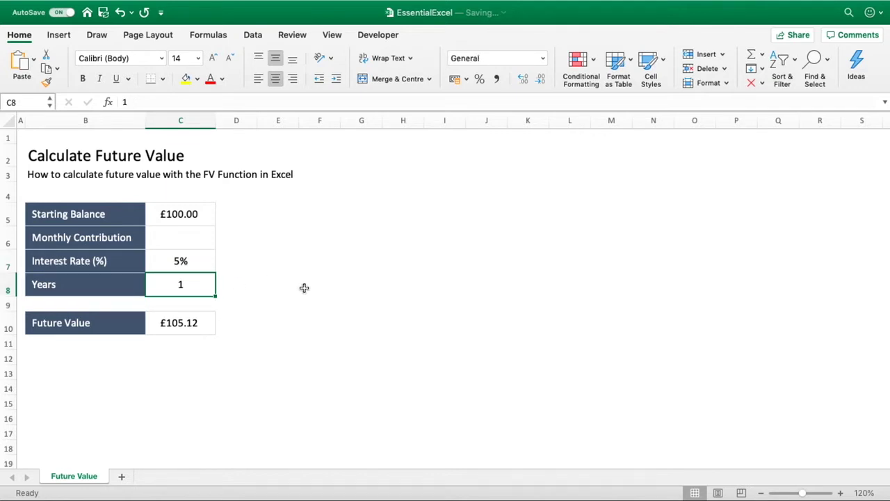
{"action": "left_click", "coordinate": [202, 323]}
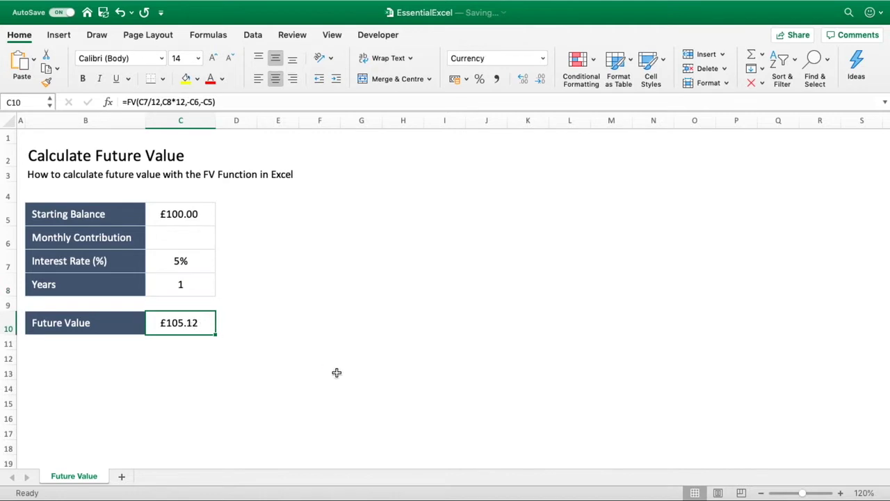
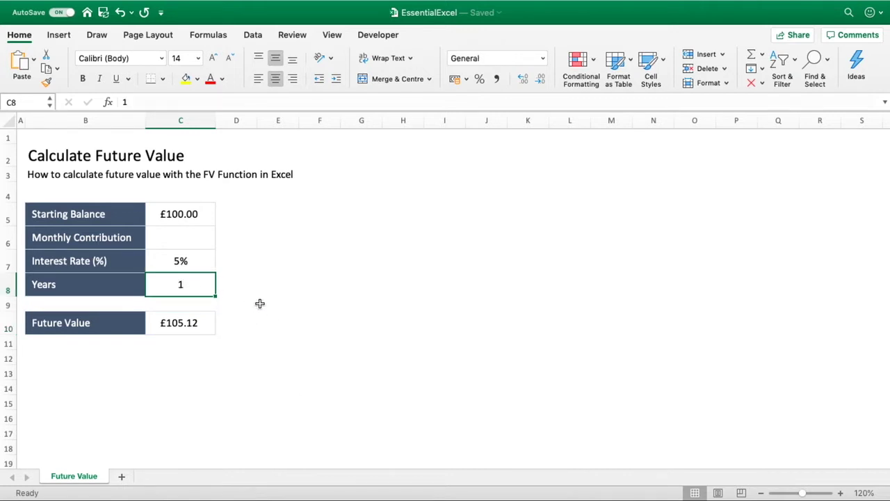
{"action": "type", "text": "5"}
{"action": "key", "text": "Return"}
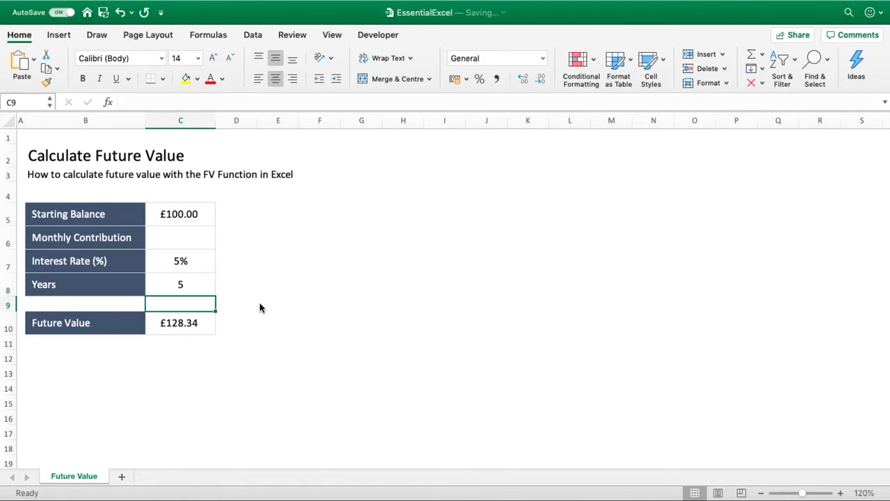
{"action": "left_click", "coordinate": [178, 328]}
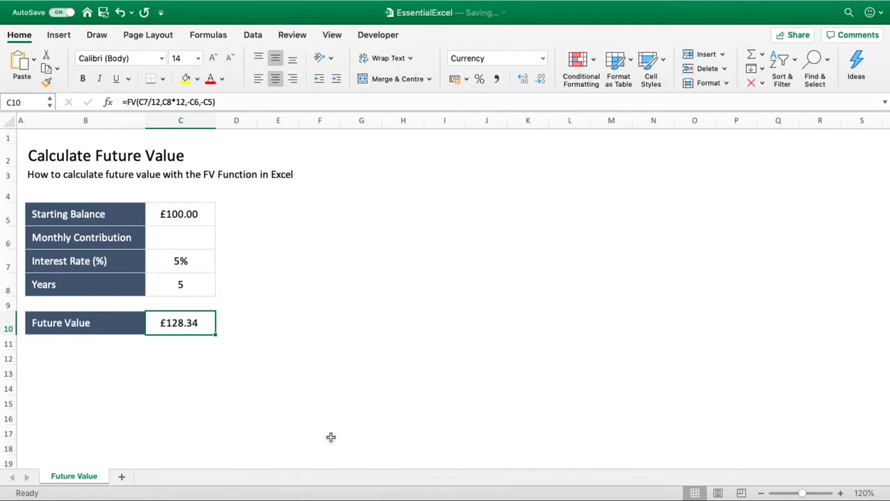
Set the Interest Rate in C7 to 7%.
{"action": "left_click", "coordinate": [180, 262]}
{"action": "type", "text": "7"}
{"action": "key", "text": "Return"}
{"action": "left_click", "coordinate": [410, 373]}
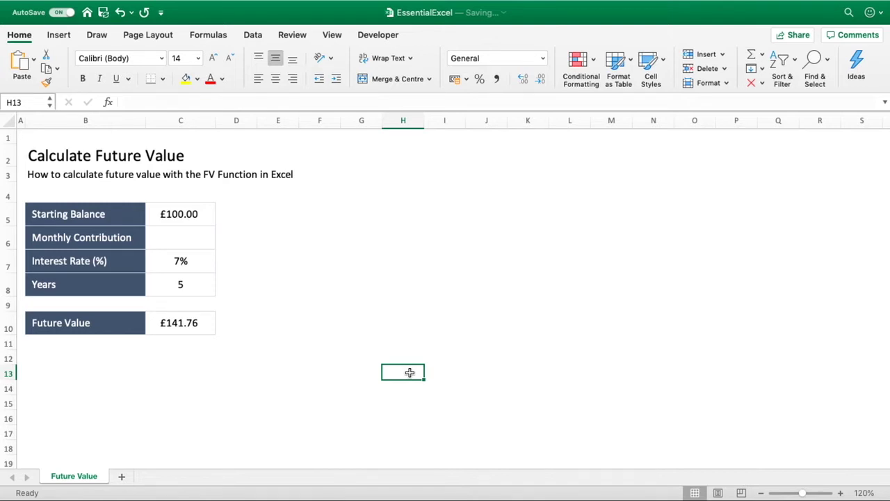
Raise the Interest Rate in C7 to 10%.
{"action": "left_click", "coordinate": [213, 259]}
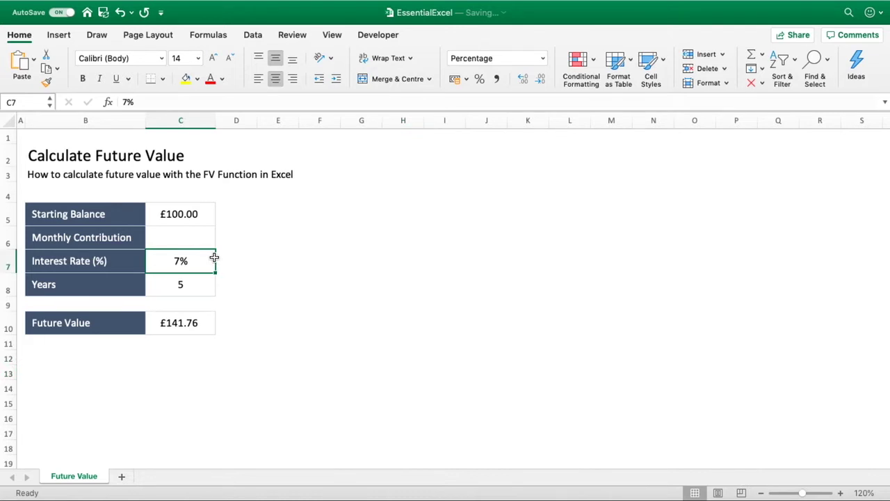
{"action": "left_click", "coordinate": [187, 281]}
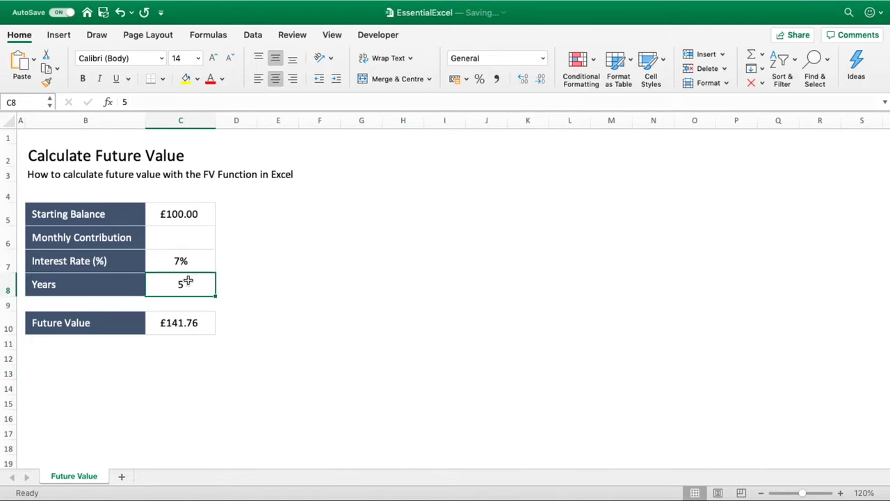
{"action": "left_click", "coordinate": [189, 266]}
{"action": "type", "text": "10"}
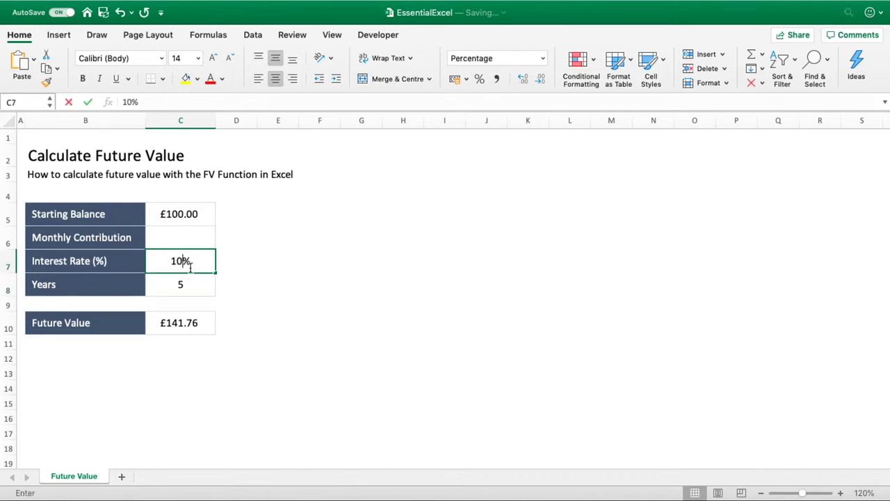
{"action": "key", "text": "Return"}
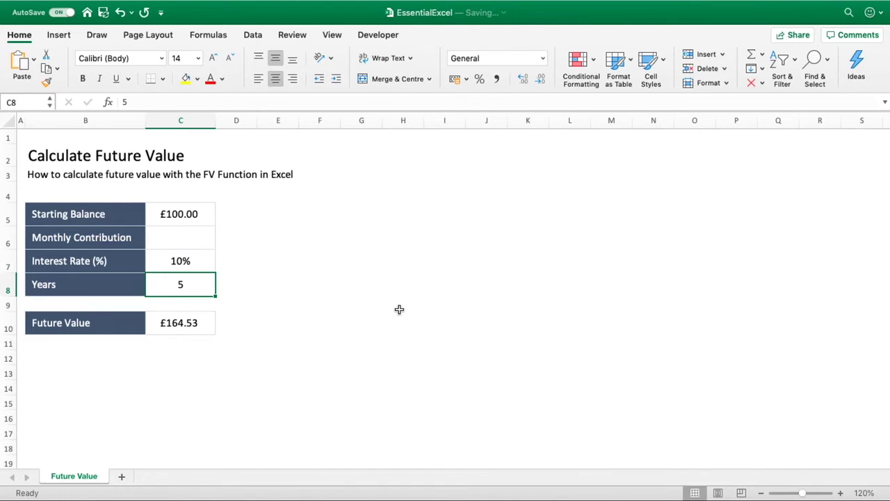
Set Years in C8 to 1 to calculate the future value over a single year.
{"action": "left_click", "coordinate": [206, 267]}
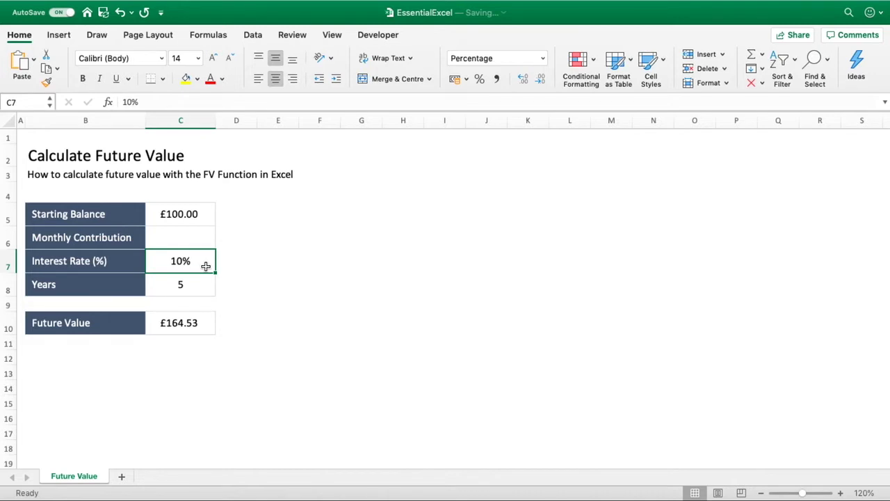
{"action": "left_click", "coordinate": [199, 284]}
{"action": "type", "text": "1"}
{"action": "key", "text": "Return"}
{"action": "left_click", "coordinate": [231, 306]}
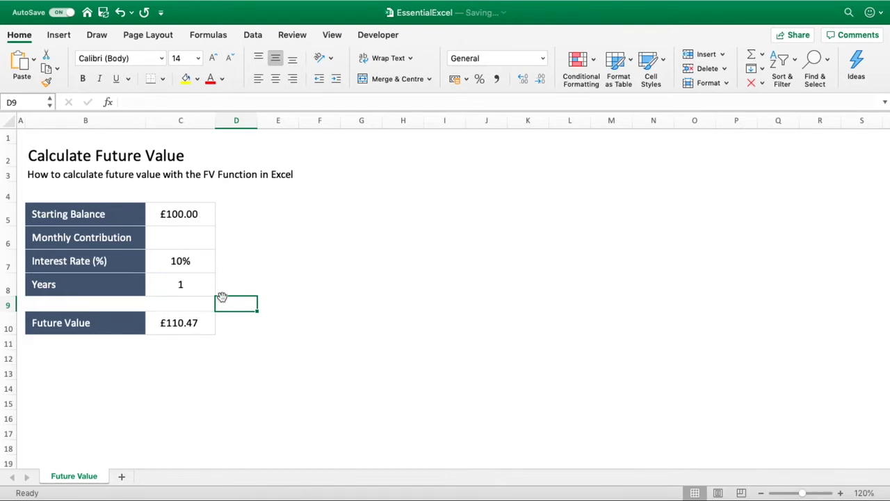
Enter a Monthly Contribution of 5 in C6.
{"action": "left_click", "coordinate": [189, 242]}
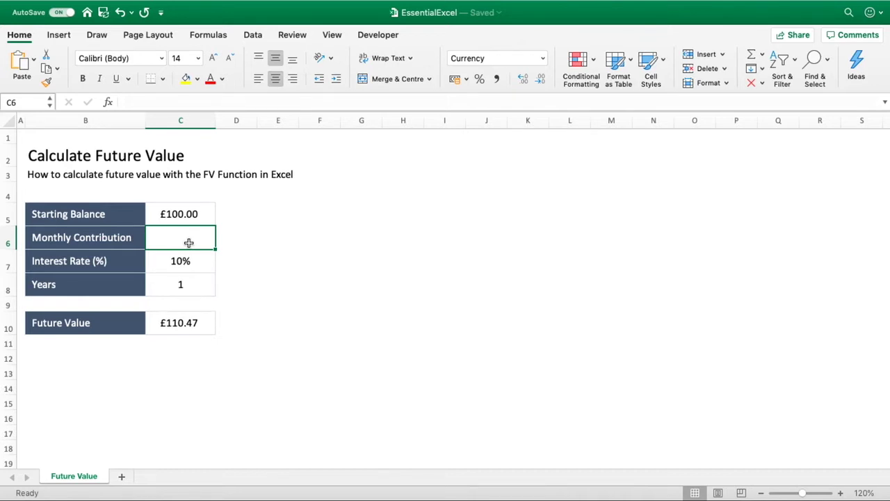
{"action": "left_click", "coordinate": [200, 213]}
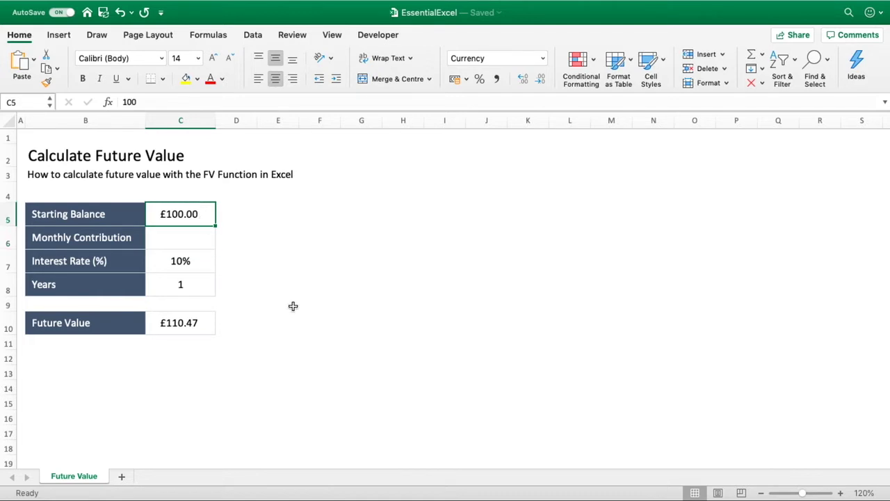
{"action": "left_click", "coordinate": [205, 242]}
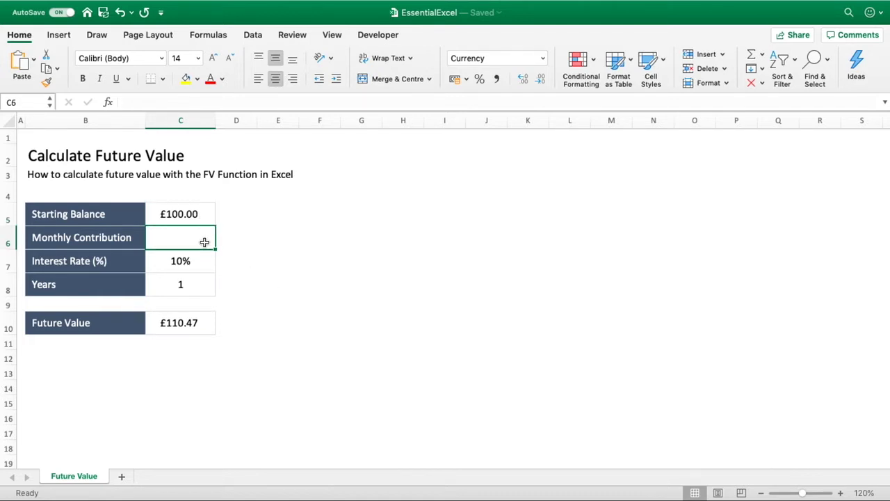
{"action": "type", "text": "5"}
{"action": "key", "text": "Return"}
{"action": "left_click", "coordinate": [262, 261]}
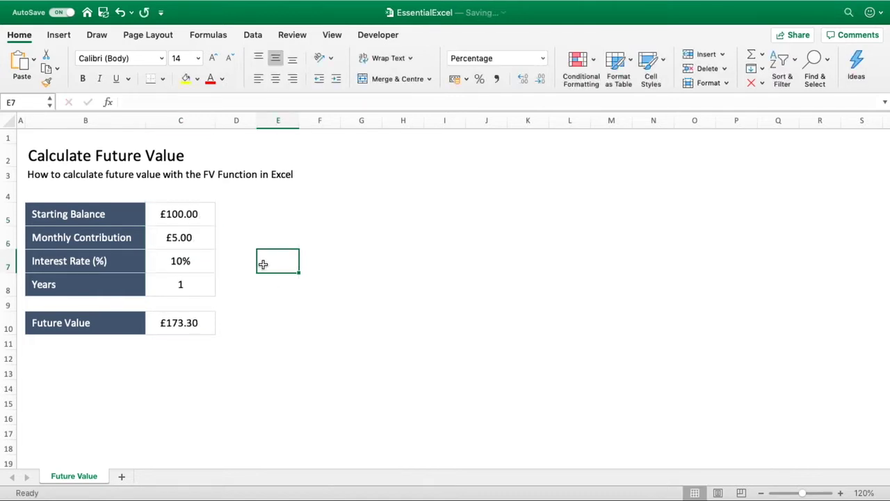
Review the inputs and the Future Value formula, and change the Monthly Contribution in C6 to 10.
{"action": "left_click", "coordinate": [209, 215]}
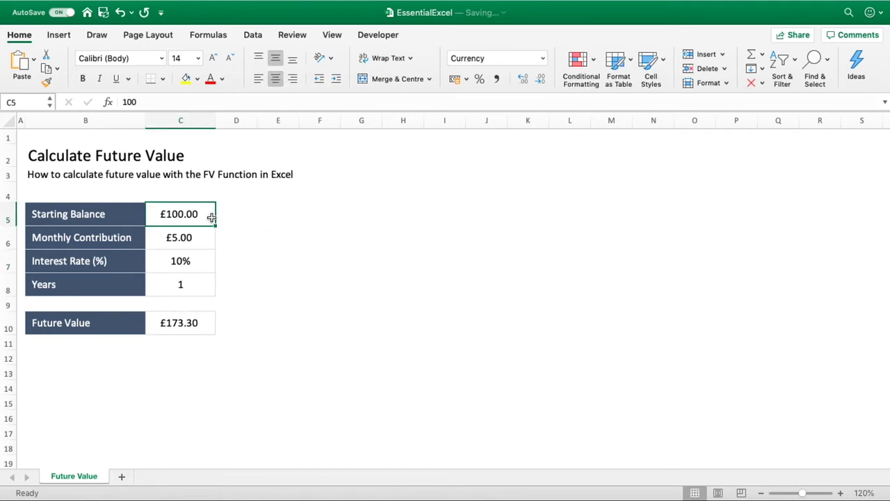
{"action": "left_click", "coordinate": [197, 239]}
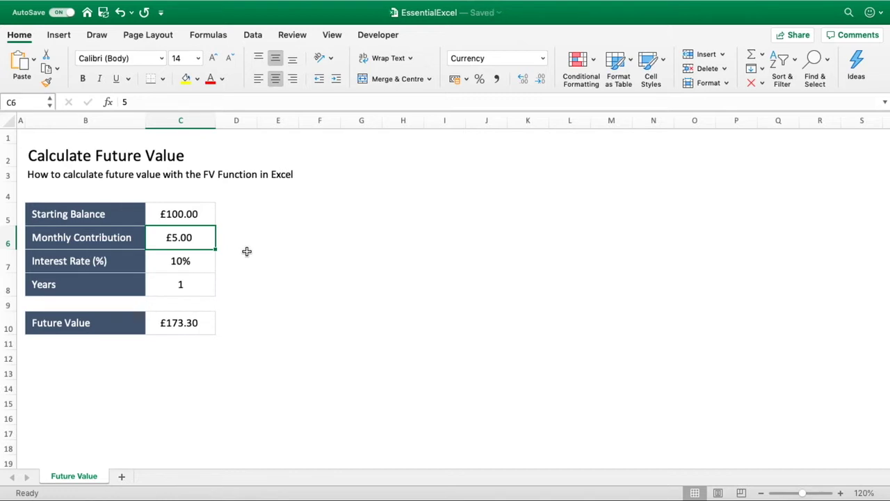
{"action": "left_click", "coordinate": [212, 211]}
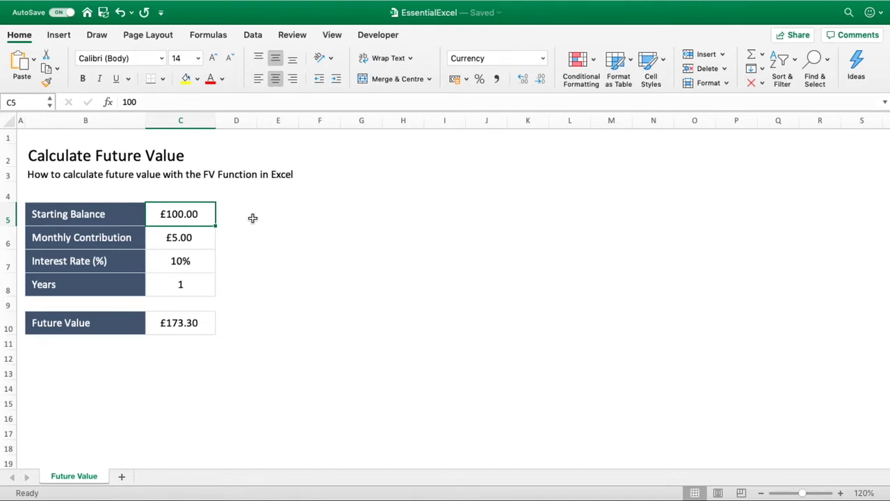
{"action": "left_click", "coordinate": [207, 259]}
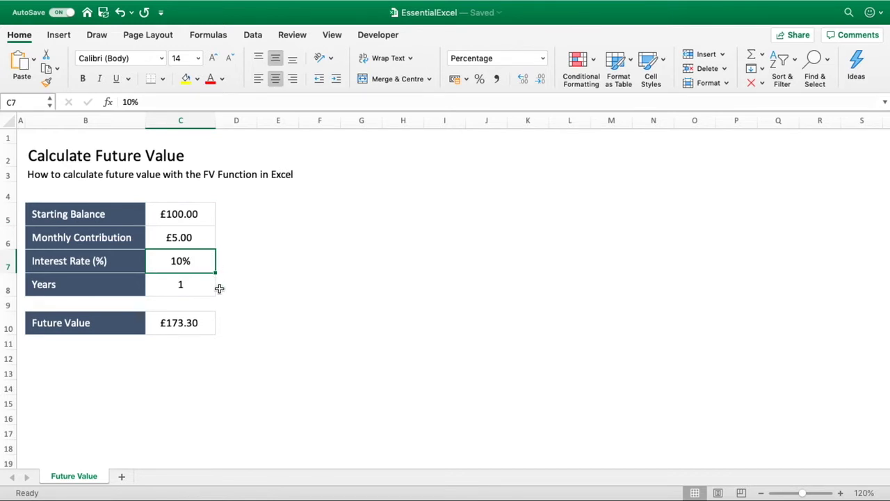
{"action": "left_click", "coordinate": [207, 323]}
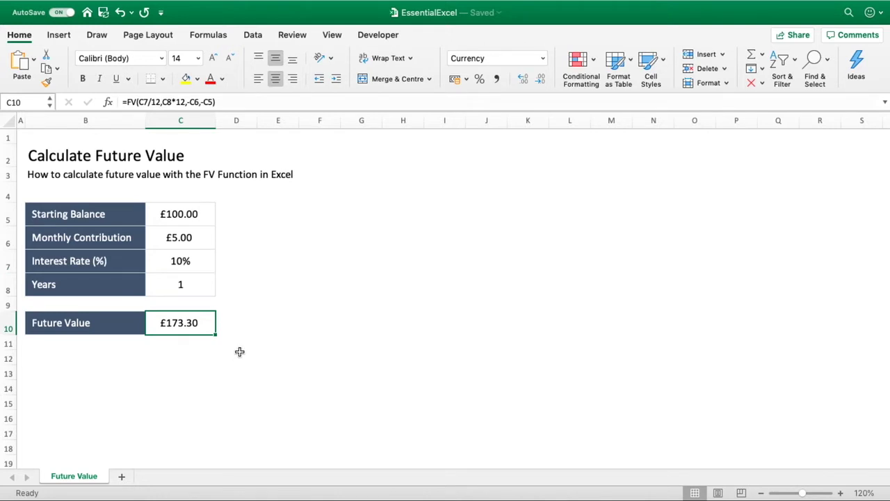
{"action": "left_click", "coordinate": [197, 240]}
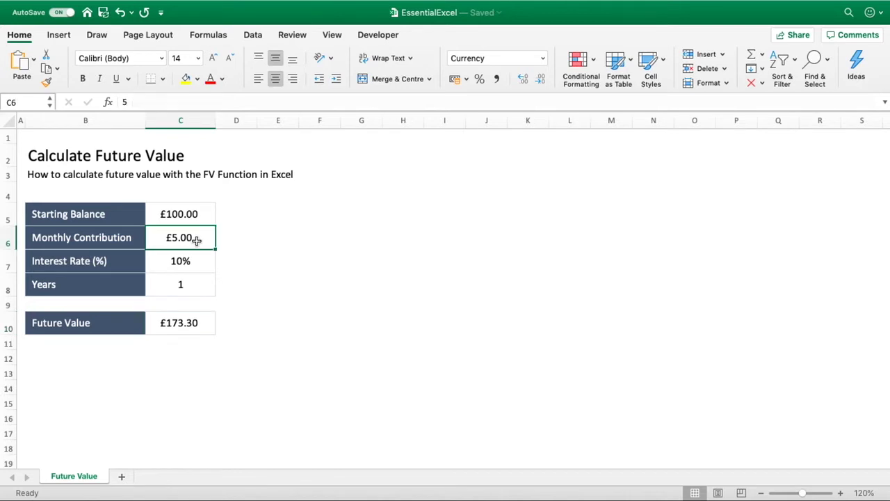
{"action": "type", "text": "10"}
{"action": "key", "text": "Return"}
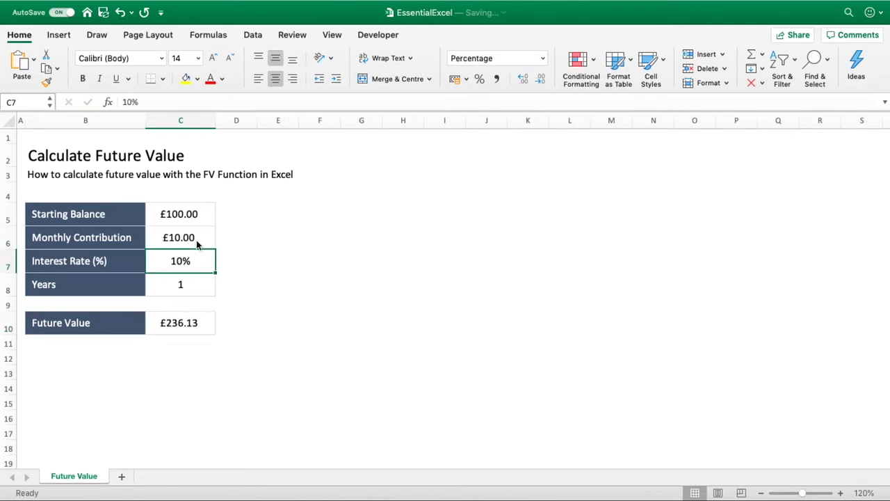
Set Years in C8 to 20 to calculate the future value over two decades.
{"action": "left_click", "coordinate": [213, 283]}
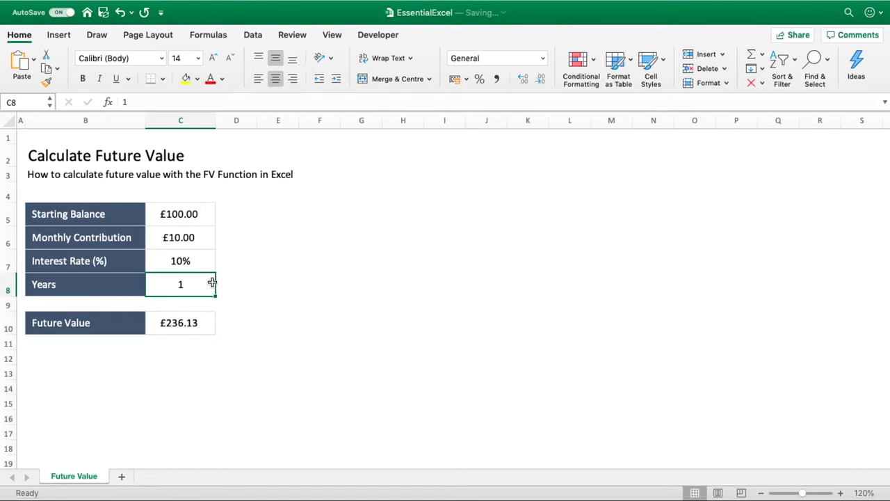
{"action": "type", "text": "20"}
{"action": "key", "text": "Return"}
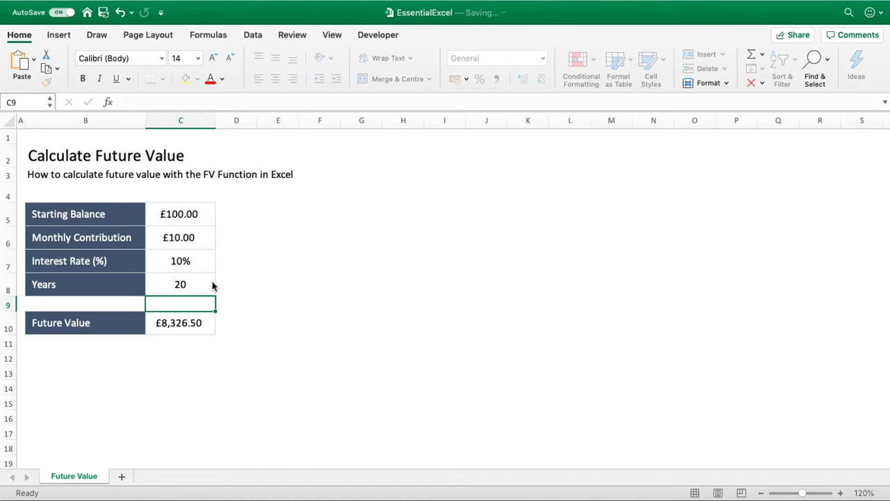
Remove the Monthly Contribution from C6 and select the Future Value result in C10 to review it.
{"action": "left_click", "coordinate": [206, 243]}
{"action": "key", "text": "Delete"}
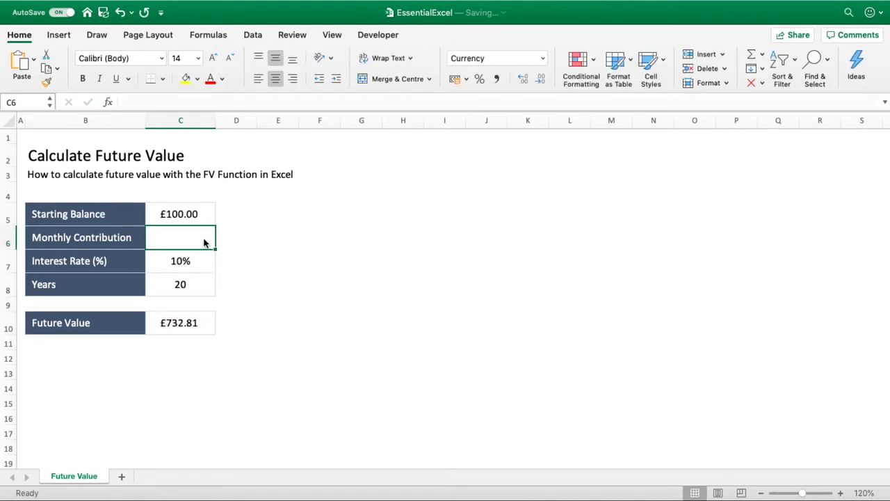
{"action": "key", "text": "Down"}
{"action": "left_click", "coordinate": [214, 231]}
{"action": "left_click", "coordinate": [209, 217]}
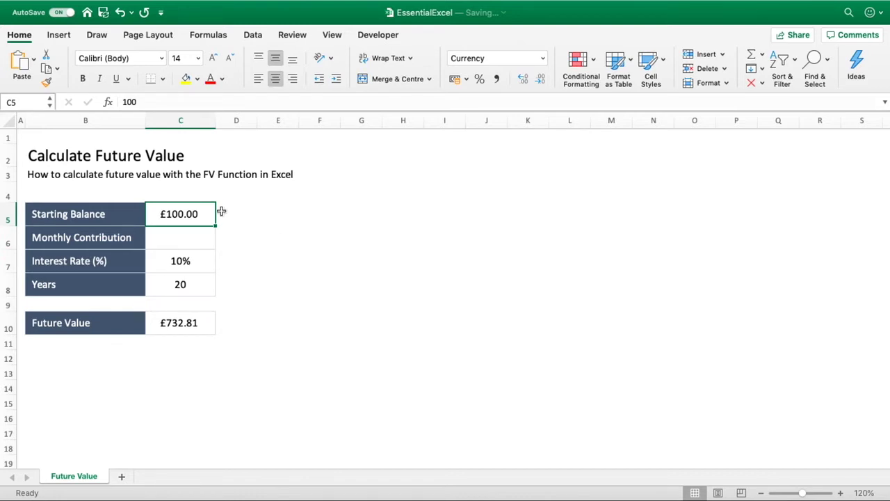
{"action": "left_click", "coordinate": [211, 321]}
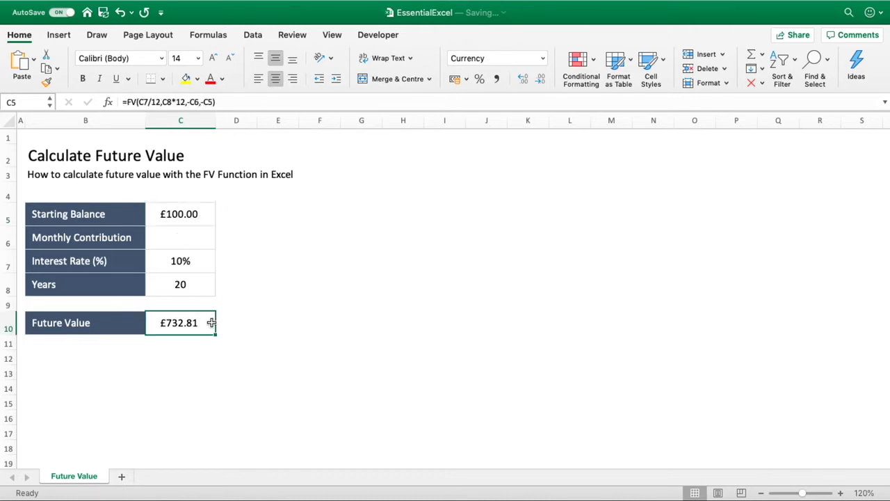
Enter a Monthly Contribution of 5 in C6 and select the Future Value result in C10 to review it.
{"action": "left_click", "coordinate": [203, 293]}
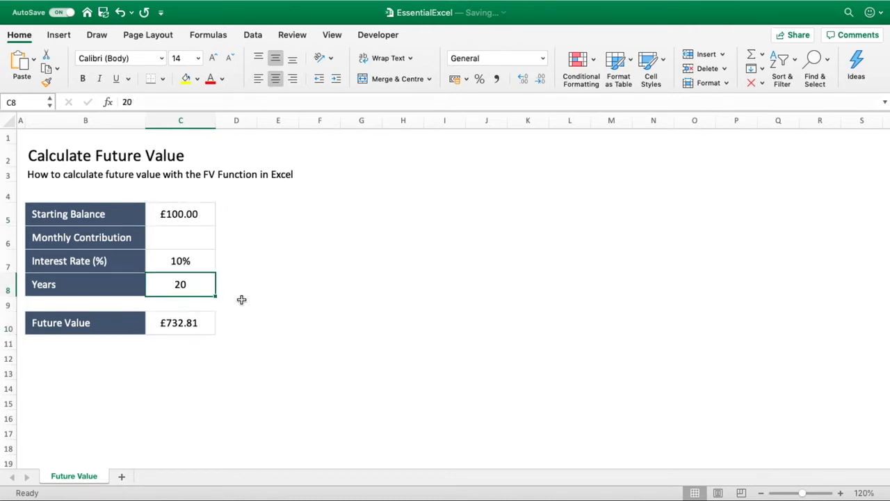
{"action": "left_click", "coordinate": [204, 233]}
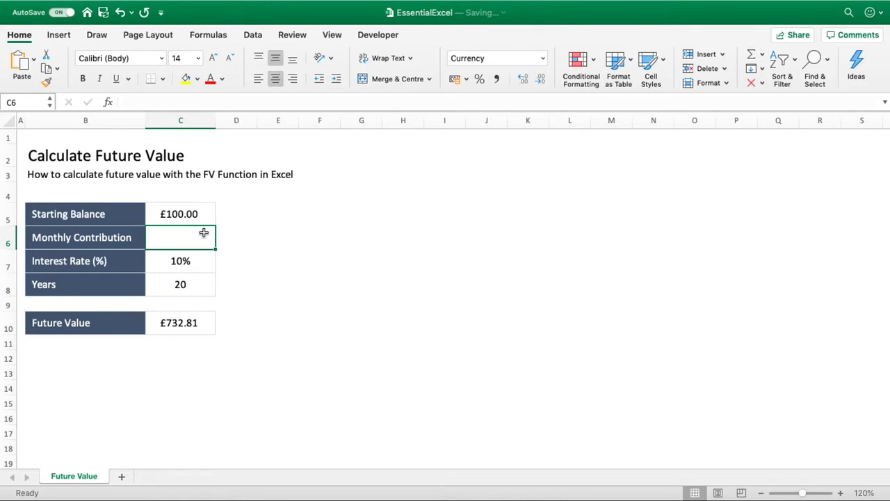
{"action": "type", "text": "5"}
{"action": "key", "text": "Return"}
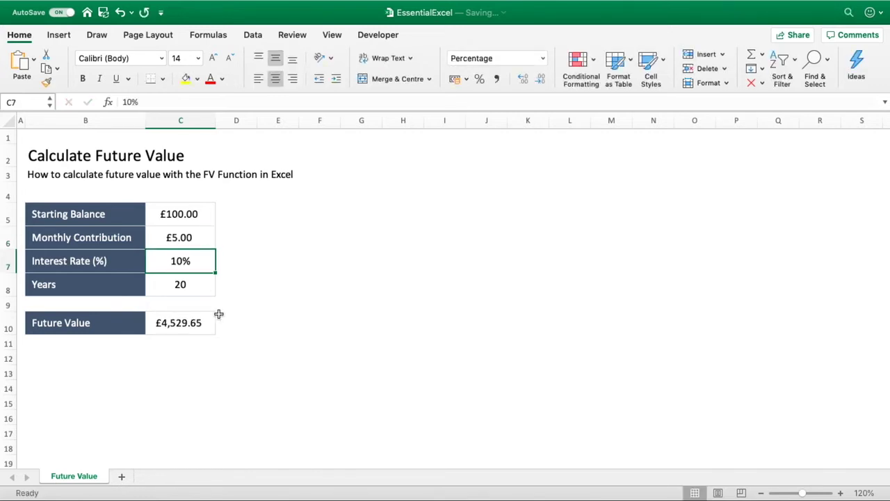
{"action": "left_click", "coordinate": [198, 330]}
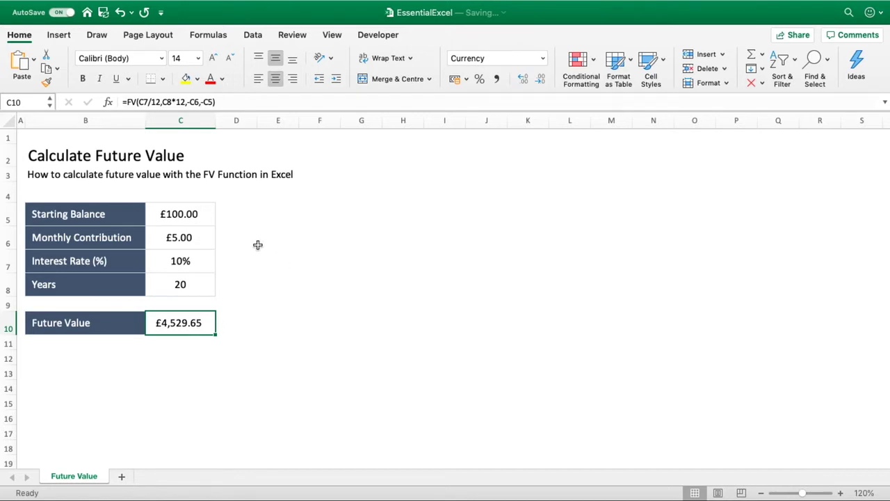
{"action": "left_click", "coordinate": [231, 252]}
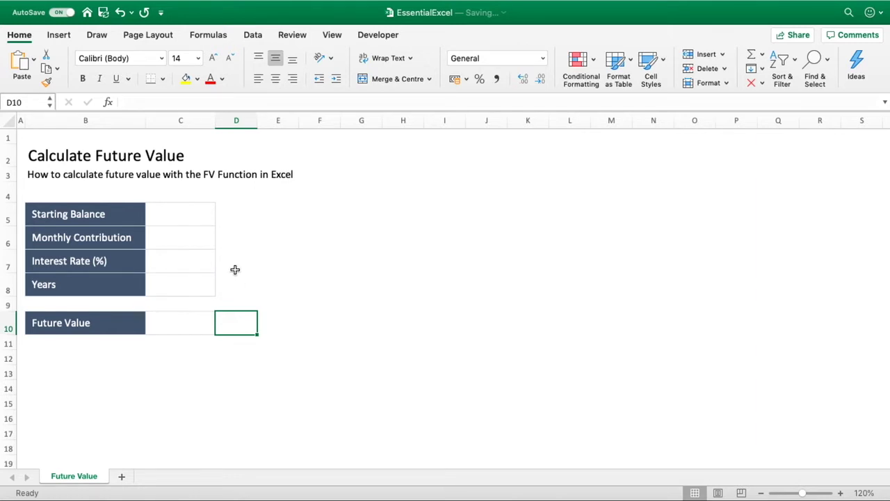
{"action": "left_click", "coordinate": [139, 237]}
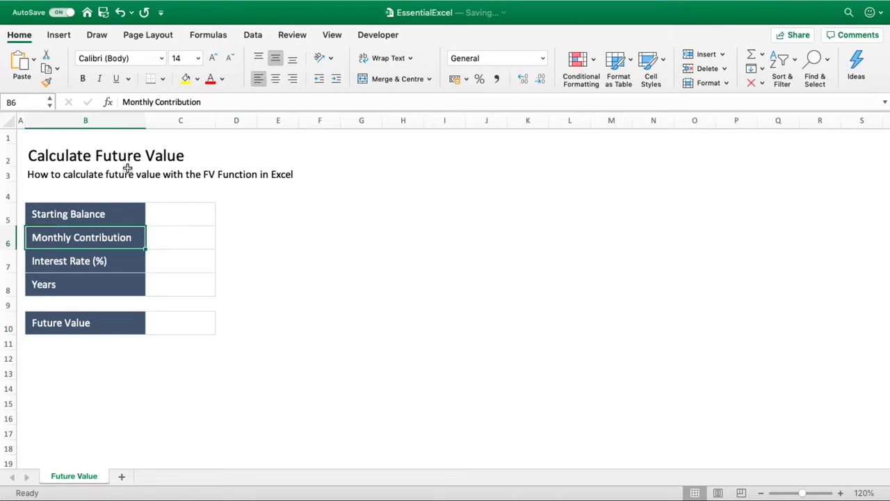
{"action": "left_click_drag", "start_coordinate": [110, 159], "coordinate": [108, 174]}
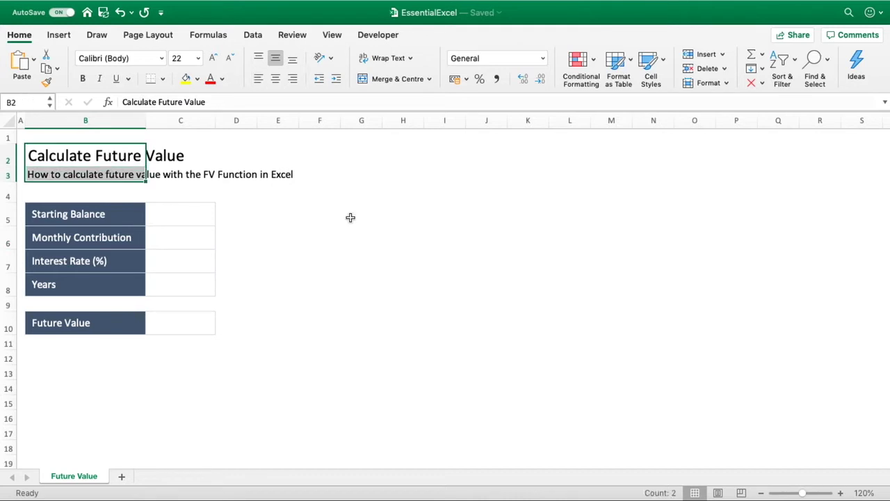
{"action": "left_click", "coordinate": [271, 252]}
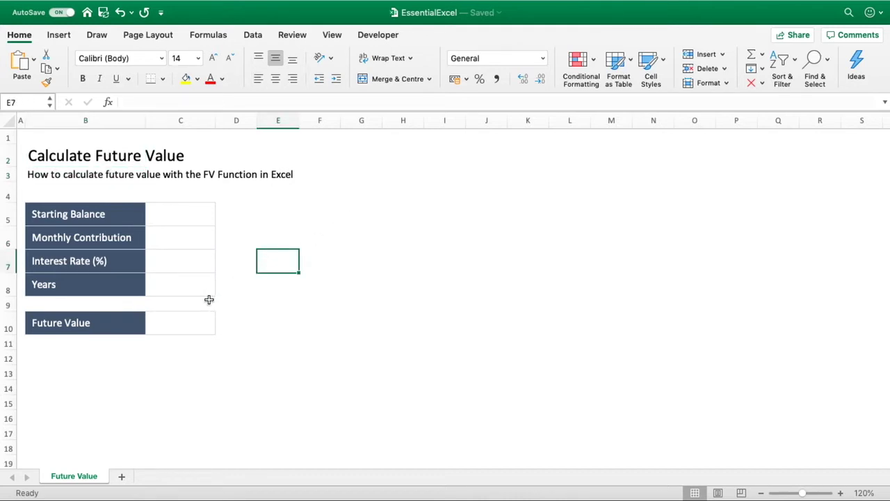
Enter a Starting Balance of 100 in C5 and an Interest Rate of 10% in C7.
{"action": "left_click", "coordinate": [170, 220]}
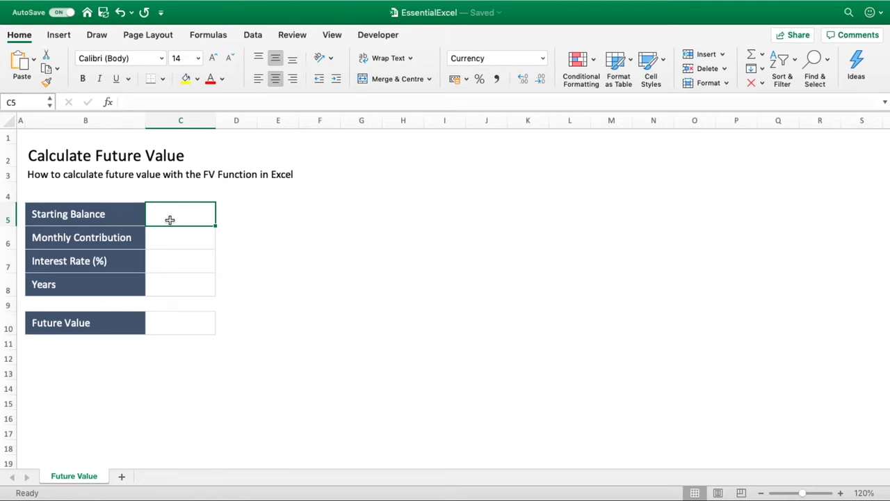
{"action": "type", "text": "100"}
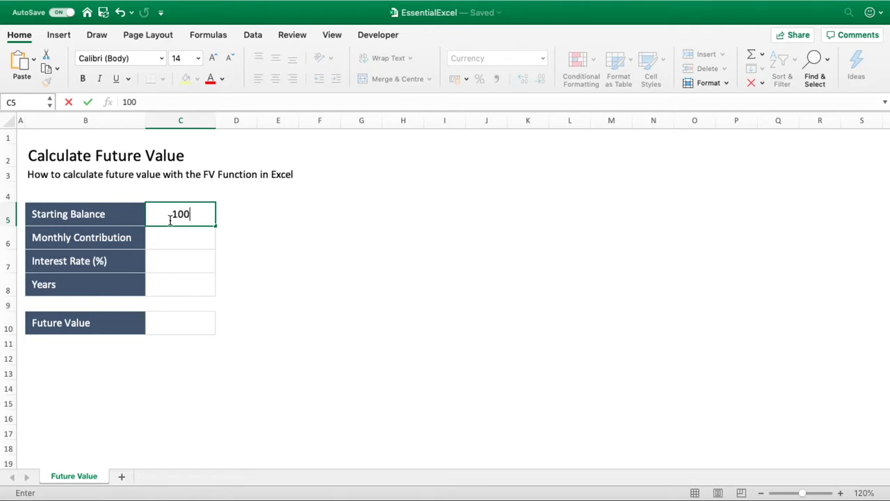
{"action": "key", "text": "Return"}
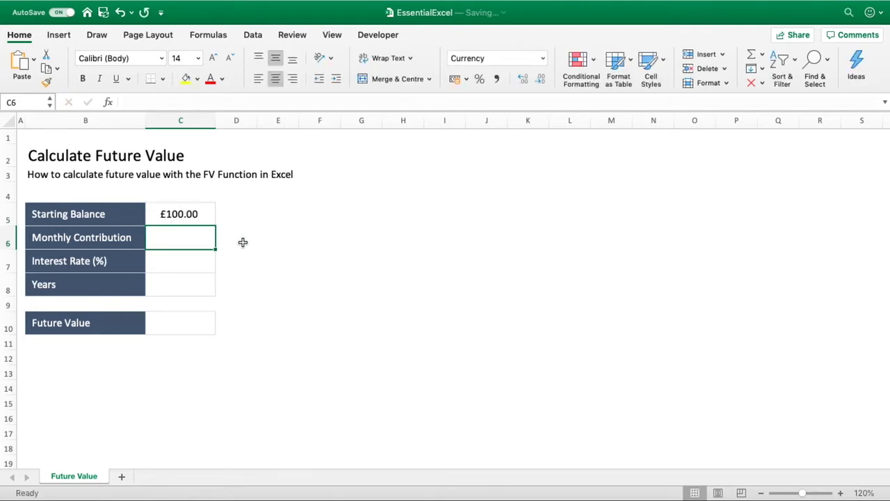
{"action": "left_click", "coordinate": [190, 260]}
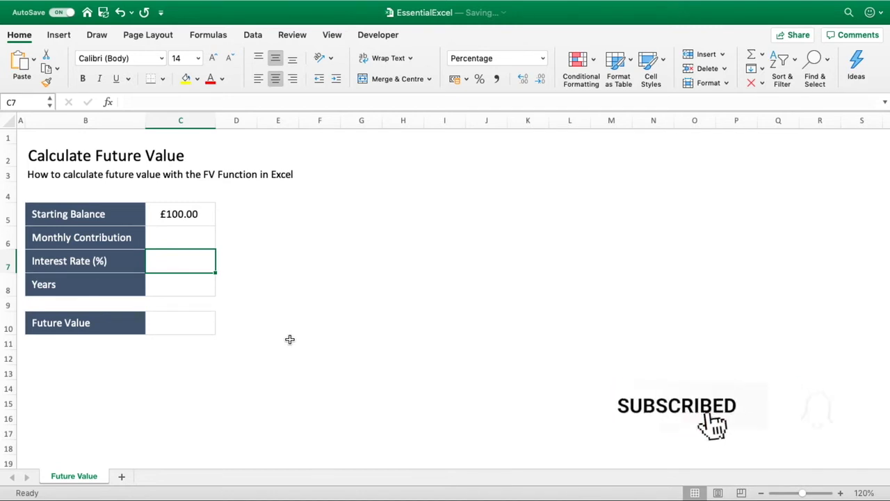
{"action": "type", "text": "10"}
{"action": "key", "text": "Return"}
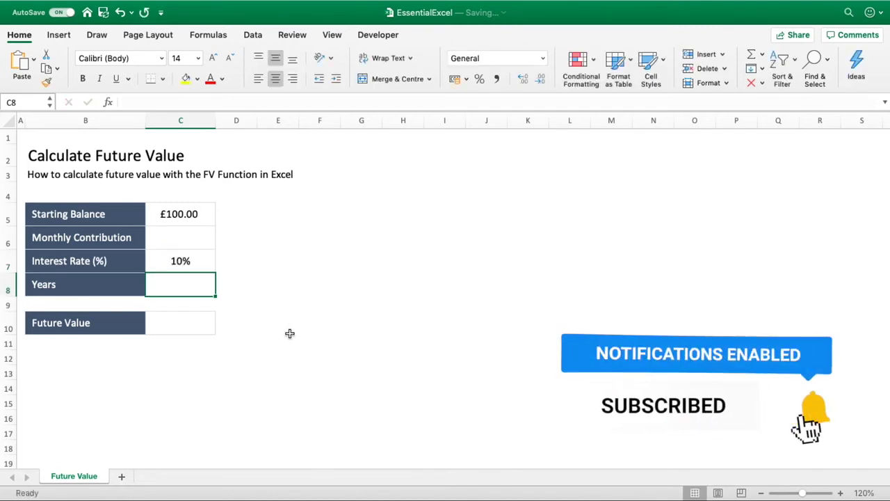
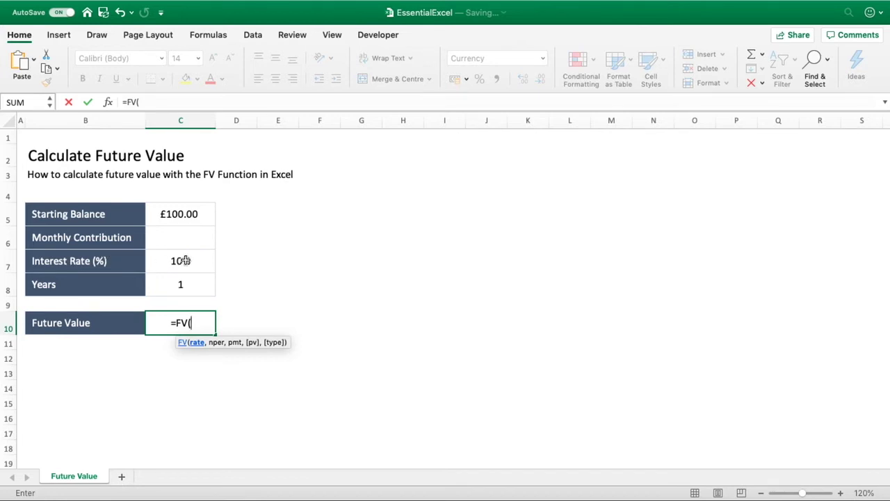
Fill in the rate and nper arguments of the FV formula in C10 as C7/12 and C8*12.
{"action": "left_click", "coordinate": [185, 260]}
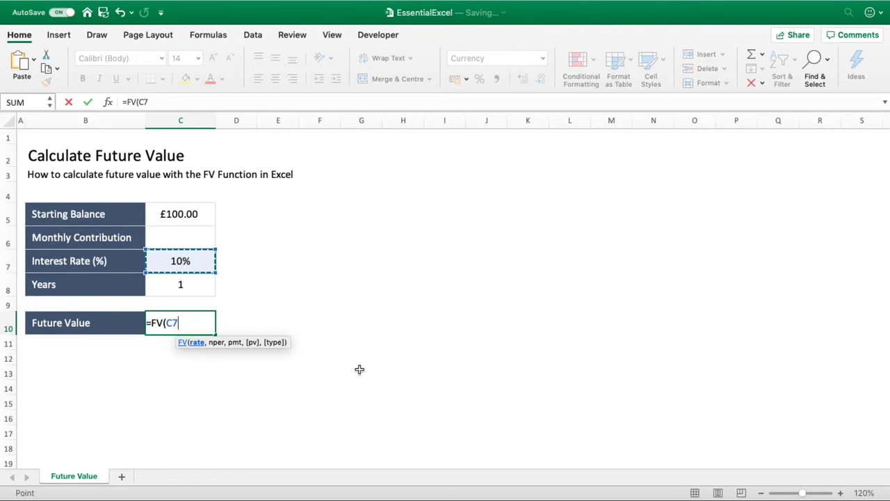
{"action": "type", "text": "/"}
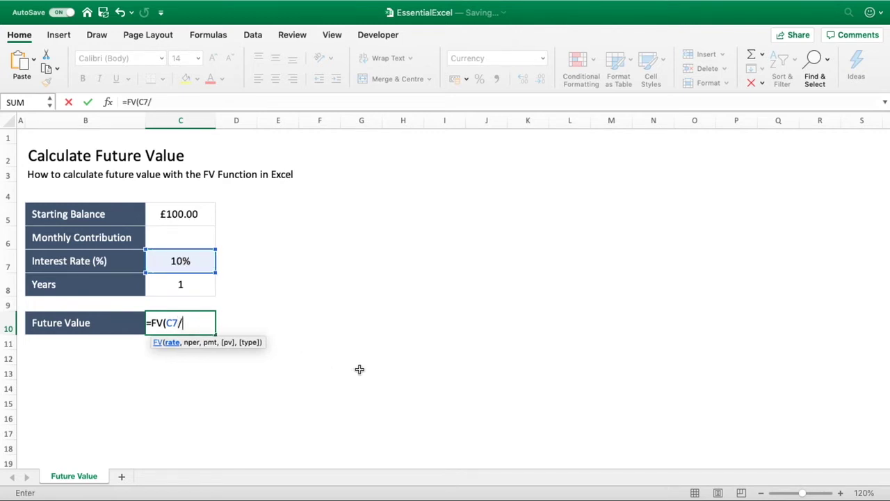
{"action": "type", "text": "12"}
{"action": "type", "text": ","}
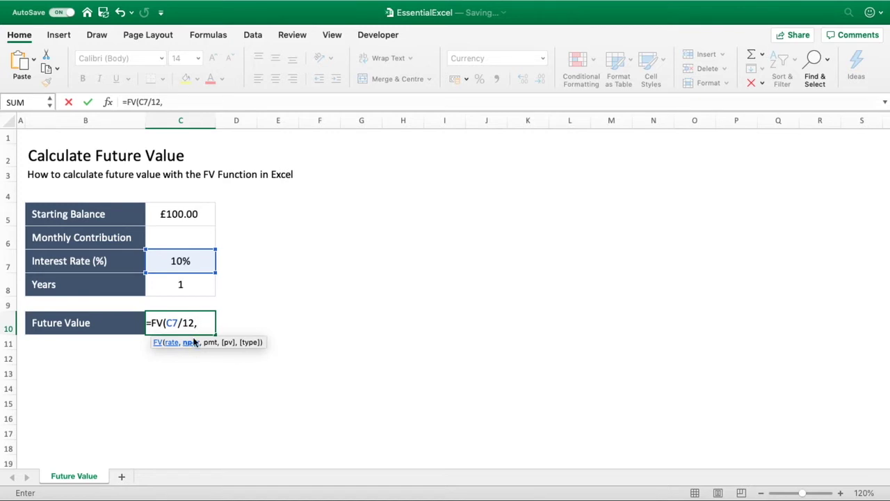
{"action": "left_click", "coordinate": [180, 287]}
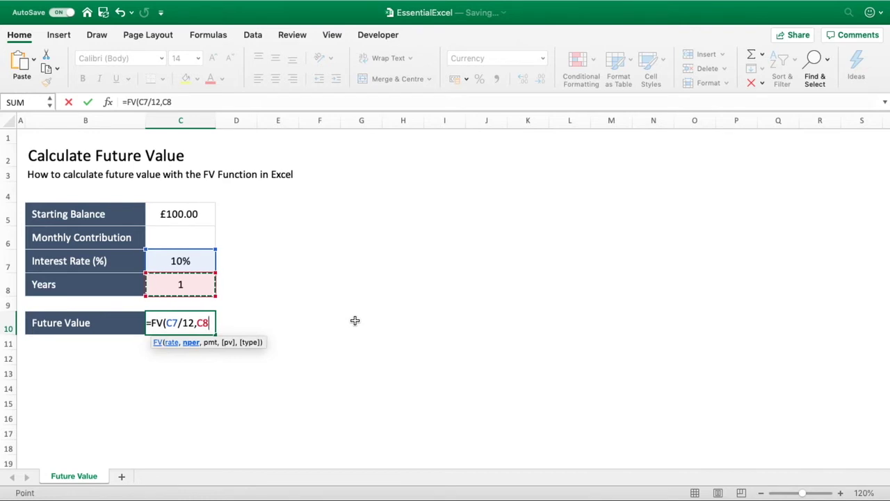
{"action": "type", "text": "*12"}
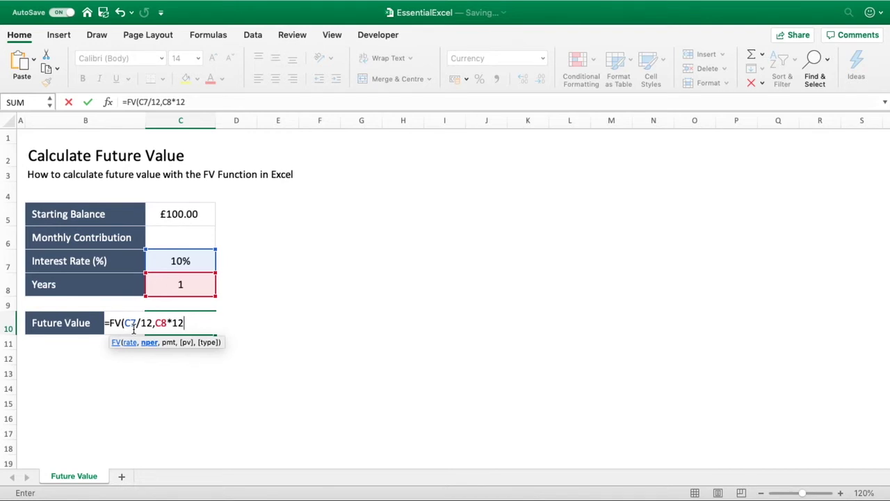
Add C6 as the pmt argument and C5 as the pv argument, and complete the FV formula in C10.
{"action": "type", "text": ","}
{"action": "left_click", "coordinate": [193, 236]}
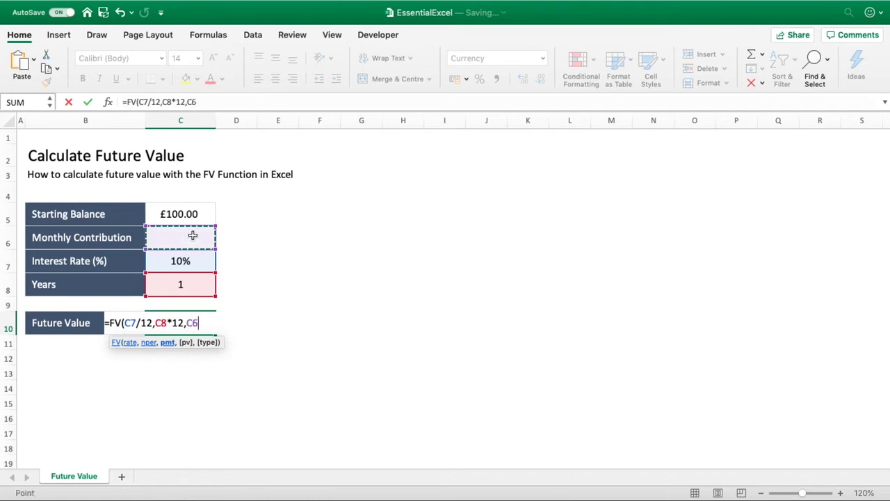
{"action": "type", "text": ","}
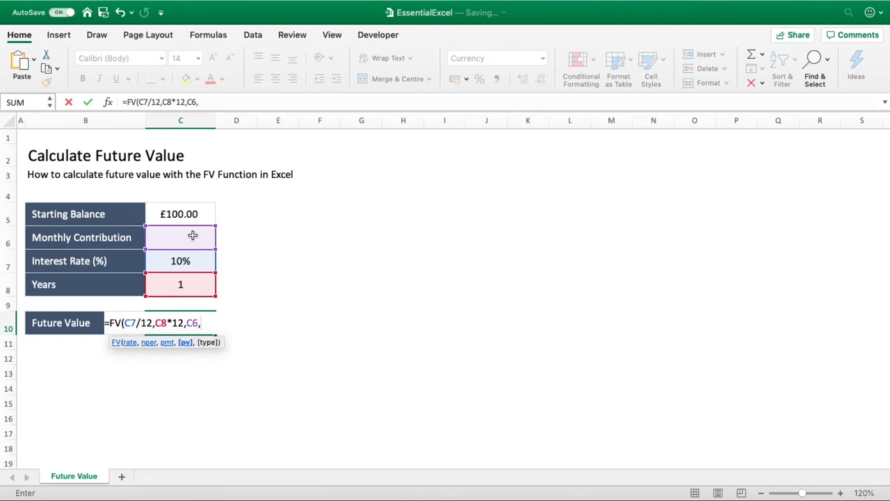
{"action": "left_click", "coordinate": [186, 217]}
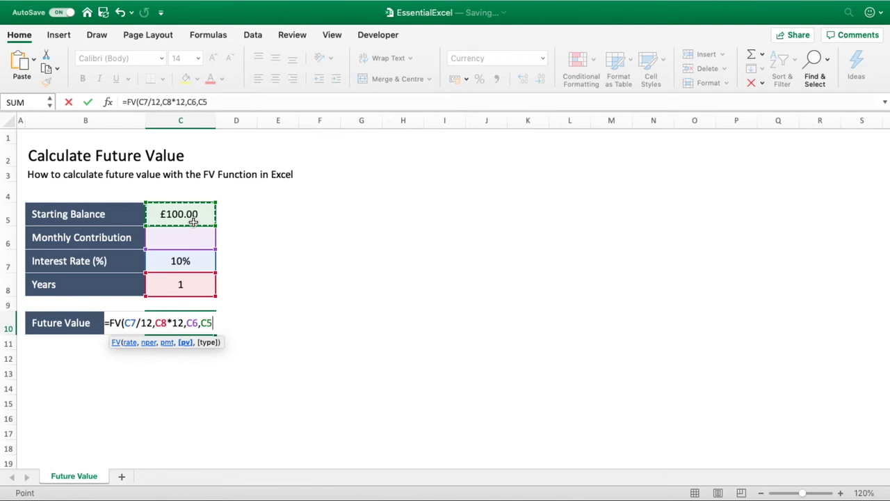
{"action": "type", "text": ")"}
{"action": "key", "text": "Return"}
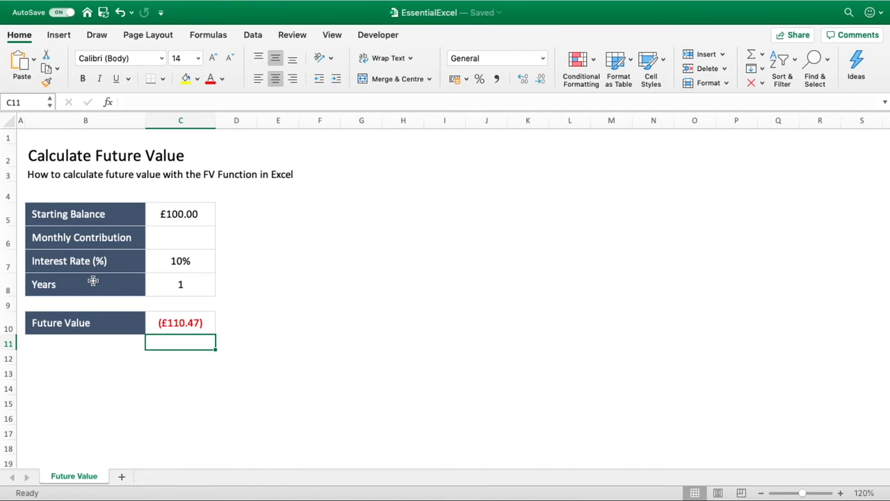
Make the C6 and C5 references negative in the Future Value formula so it reads =FV(C7/12,C8*12,-C6,-C5).
{"action": "left_click", "coordinate": [180, 331]}
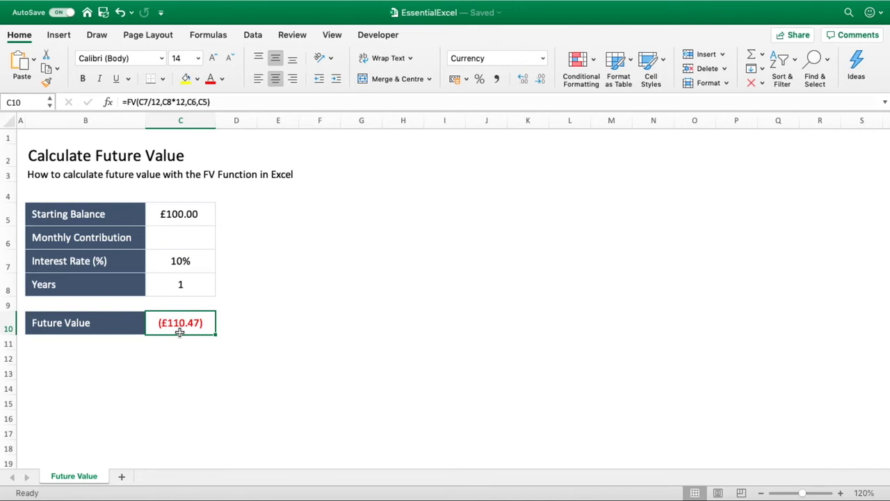
{"action": "left_click", "coordinate": [274, 351]}
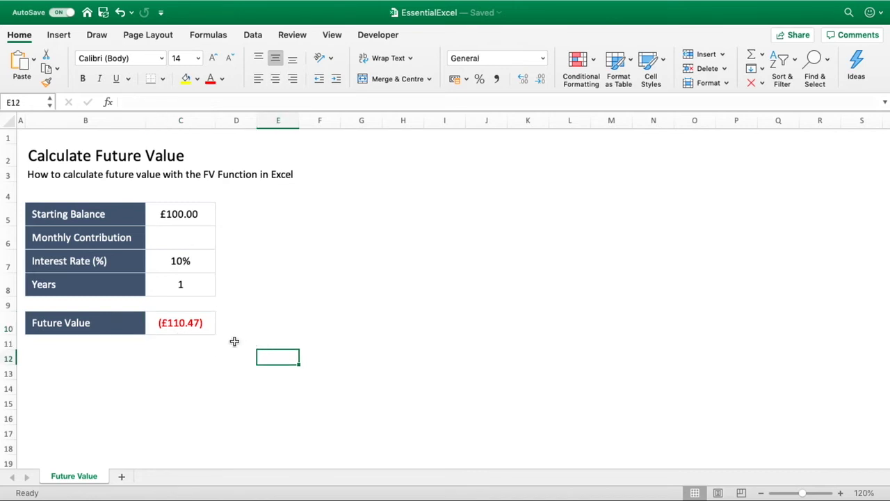
{"action": "left_click", "coordinate": [207, 332]}
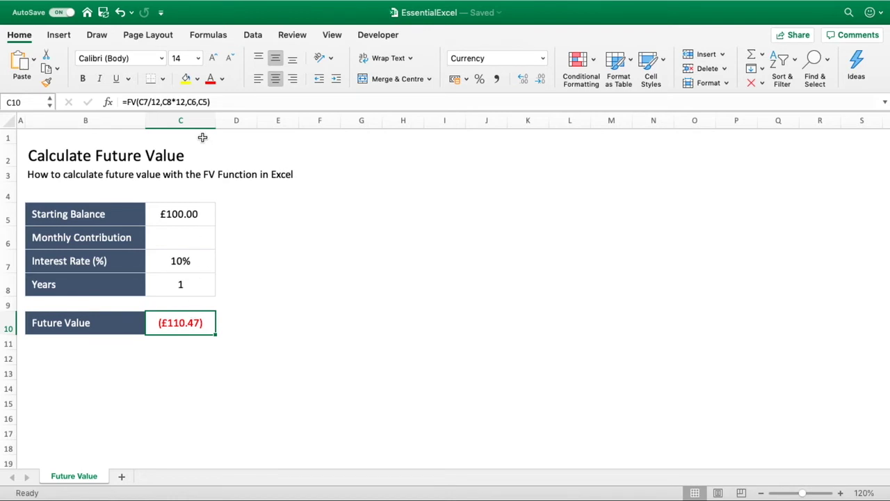
{"action": "left_click", "coordinate": [188, 103]}
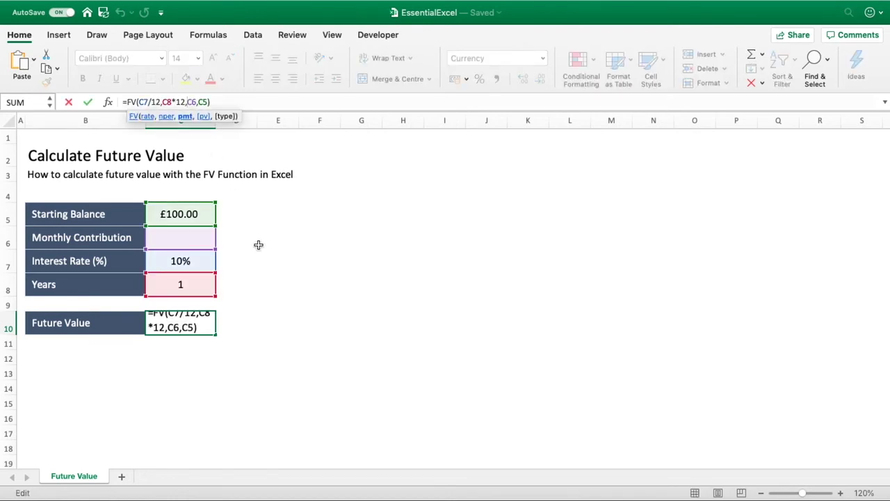
{"action": "type", "text": "-"}
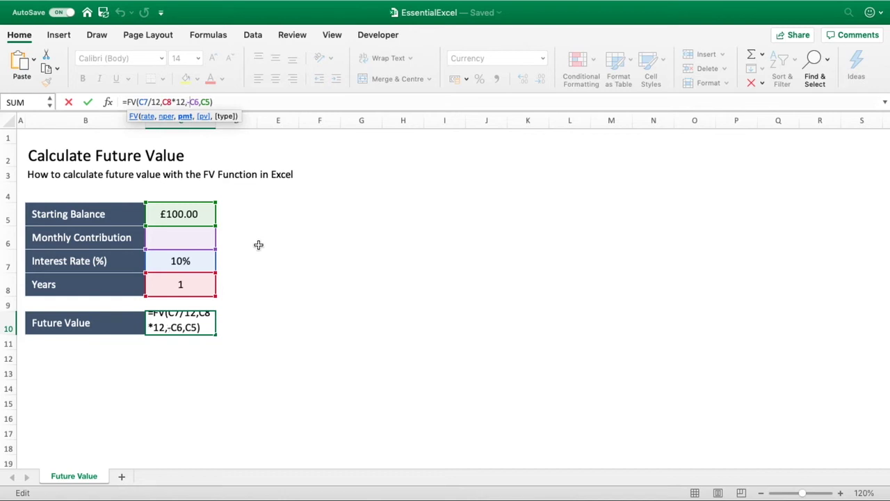
{"action": "key", "text": "Right"}
{"action": "key", "text": "Right"}
{"action": "key", "text": "Right"}
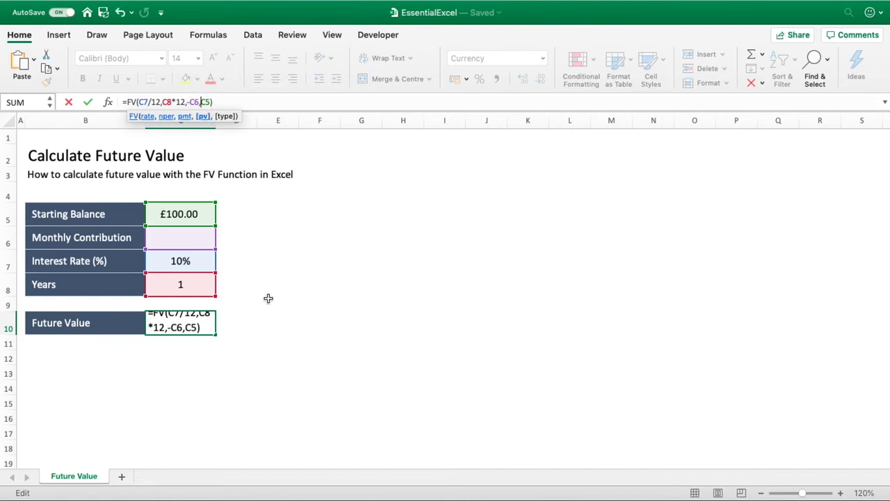
{"action": "type", "text": "-"}
{"action": "key", "text": "Return"}
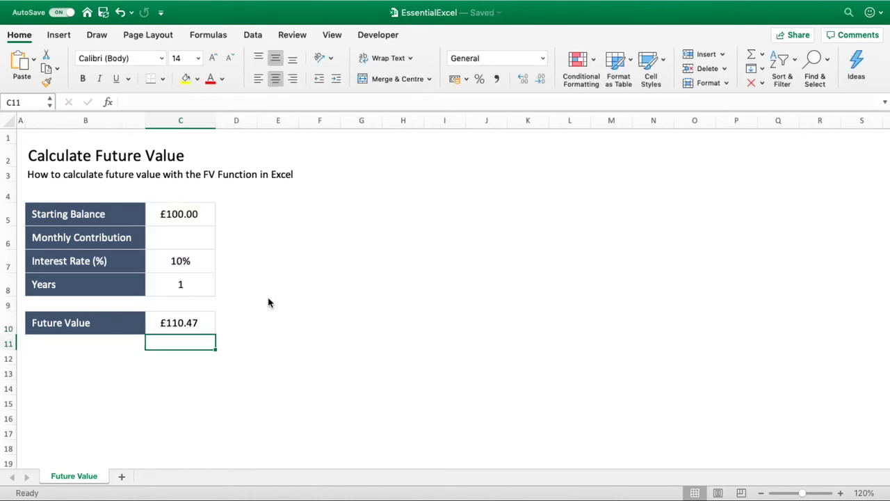
Clear the Starting Balance in C5 and enter a Monthly Contribution of 10 in C6.
{"action": "left_click", "coordinate": [190, 211]}
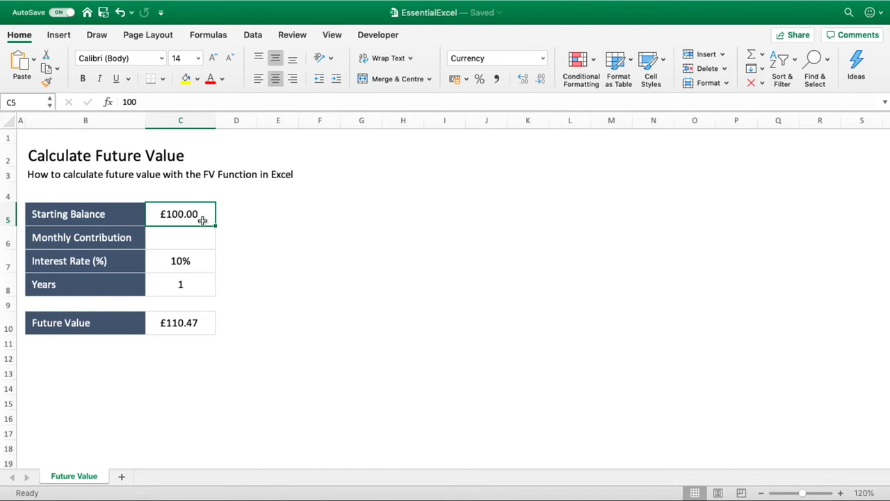
{"action": "key", "text": "Delete"}
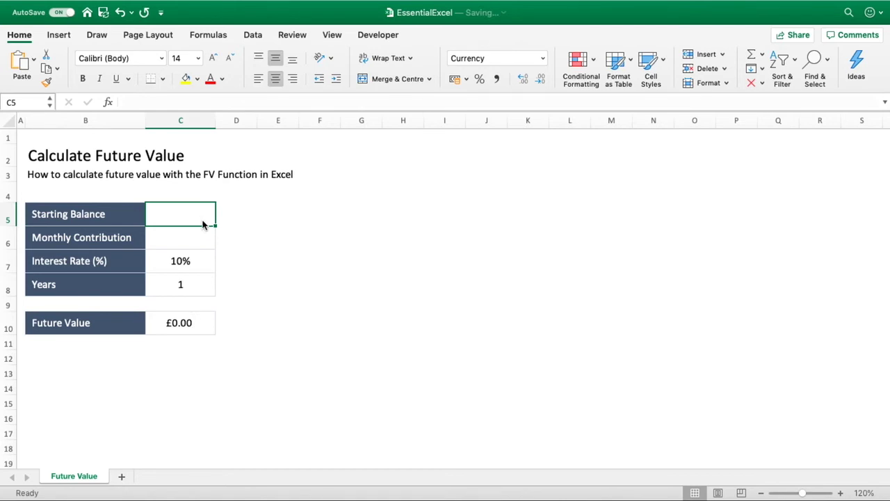
{"action": "key", "text": "Down"}
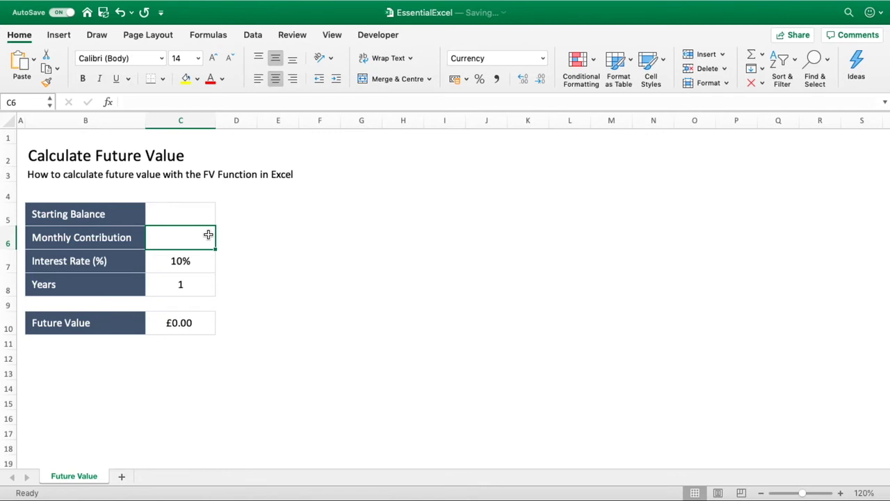
{"action": "type", "text": "10"}
{"action": "key", "text": "Return"}
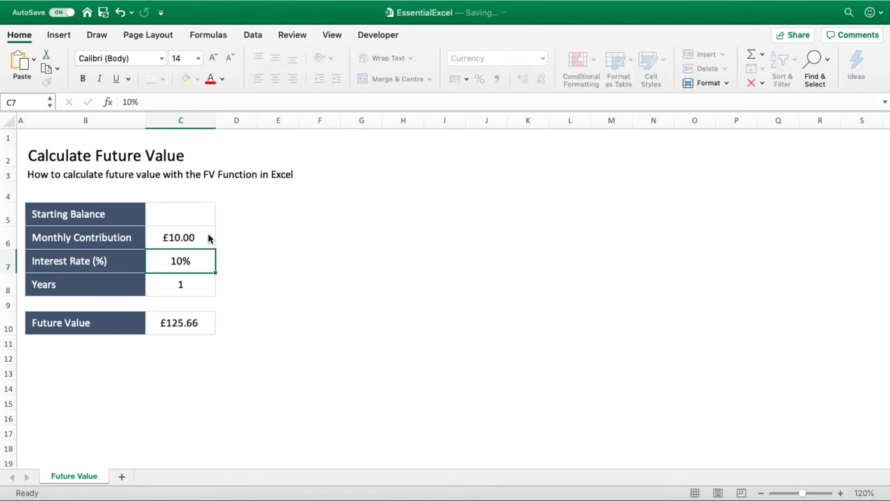
{"action": "left_click", "coordinate": [207, 238]}
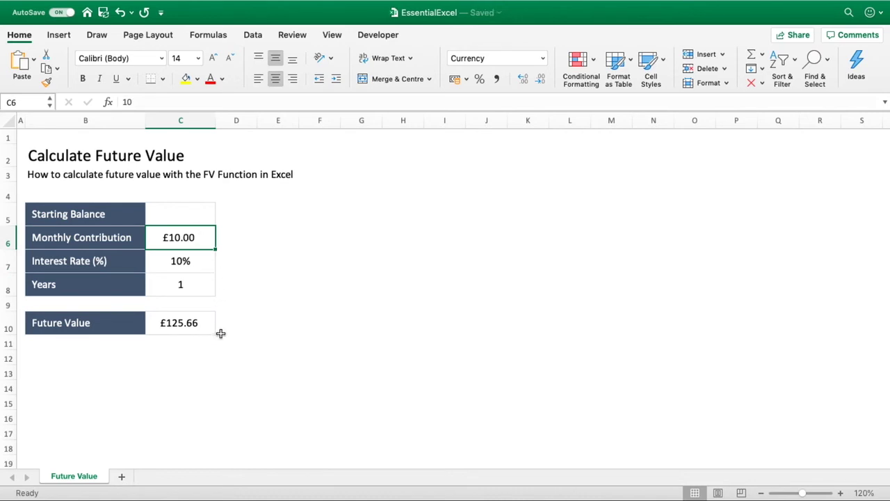
Set the Years value in C8 to 10.
{"action": "left_click", "coordinate": [206, 288]}
{"action": "type", "text": "10"}
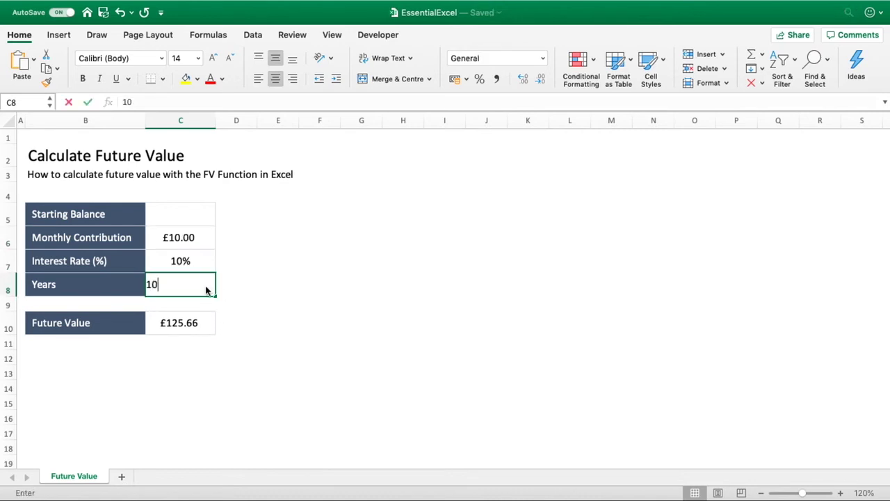
{"action": "key", "text": "Return"}
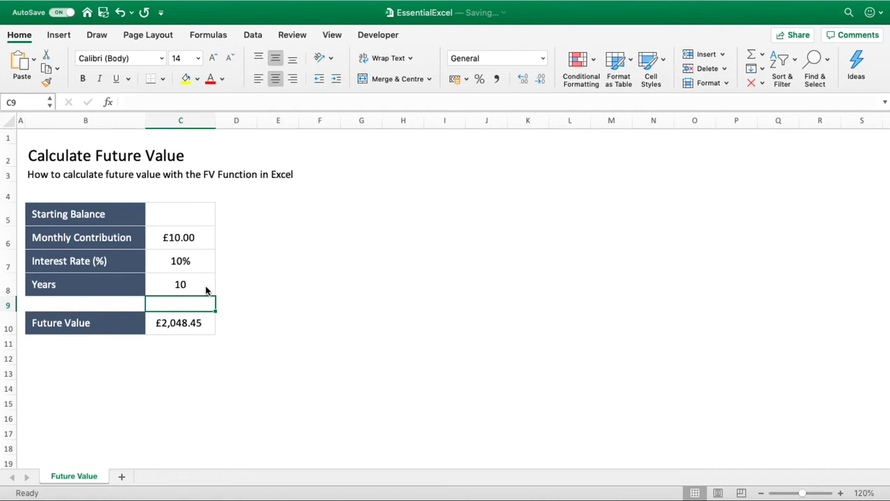
{"action": "left_click", "coordinate": [225, 284]}
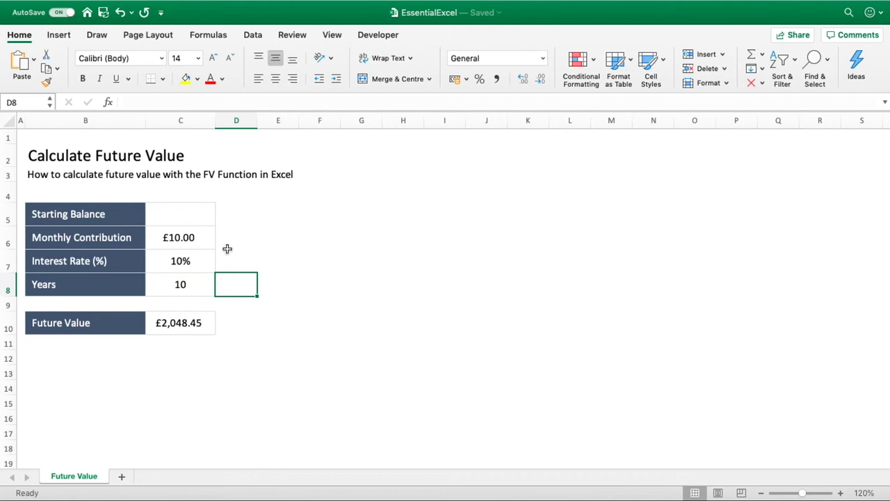
Set the Interest Rate in C7 to 0%.
{"action": "left_click", "coordinate": [208, 265]}
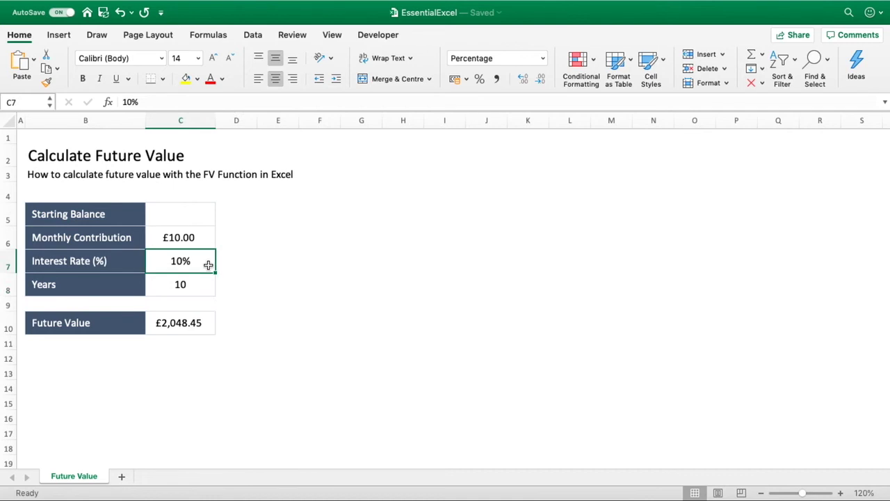
{"action": "type", "text": "0"}
{"action": "key", "text": "Return"}
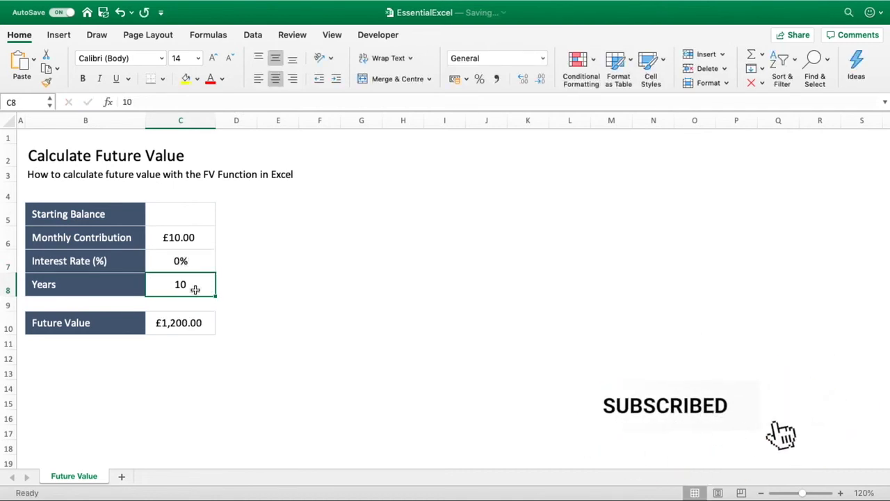
Clear the Monthly Contribution in C6 and enter a Starting Balance of 100 in C5.
{"action": "left_click", "coordinate": [194, 235]}
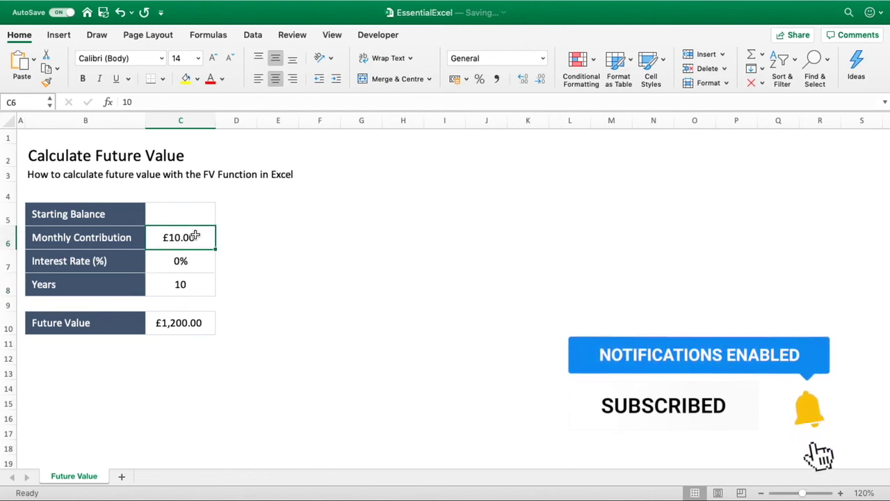
{"action": "key", "text": "Delete"}
{"action": "left_click", "coordinate": [183, 219]}
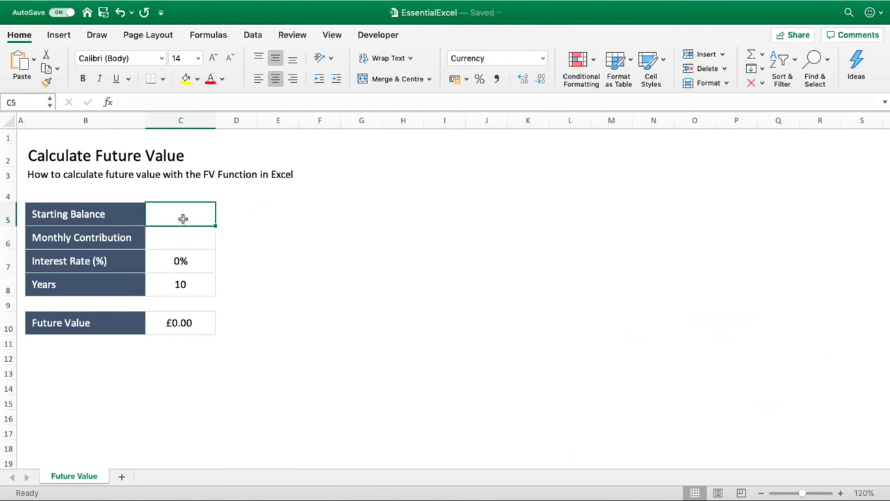
{"action": "type", "text": "100"}
{"action": "key", "text": "Return"}
{"action": "left_click", "coordinate": [279, 279]}
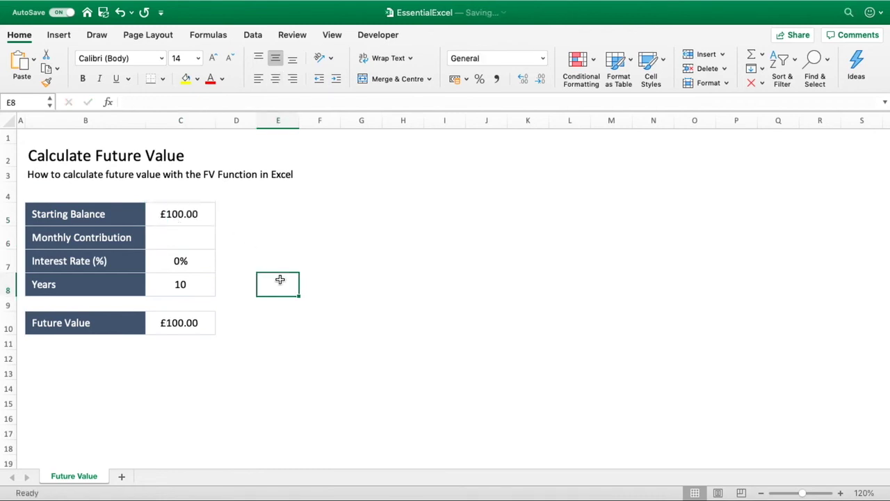
Enter a Monthly Contribution of 5 in C6.
{"action": "left_click", "coordinate": [191, 238]}
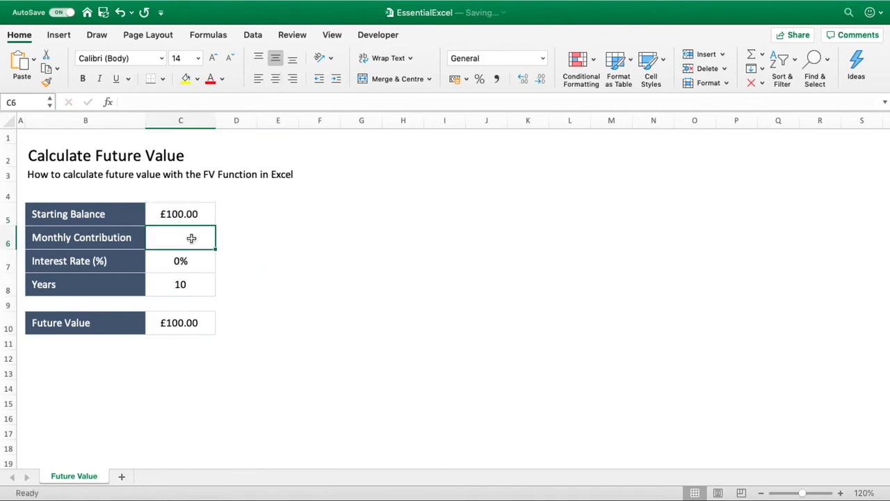
{"action": "type", "text": "5"}
{"action": "key", "text": "Return"}
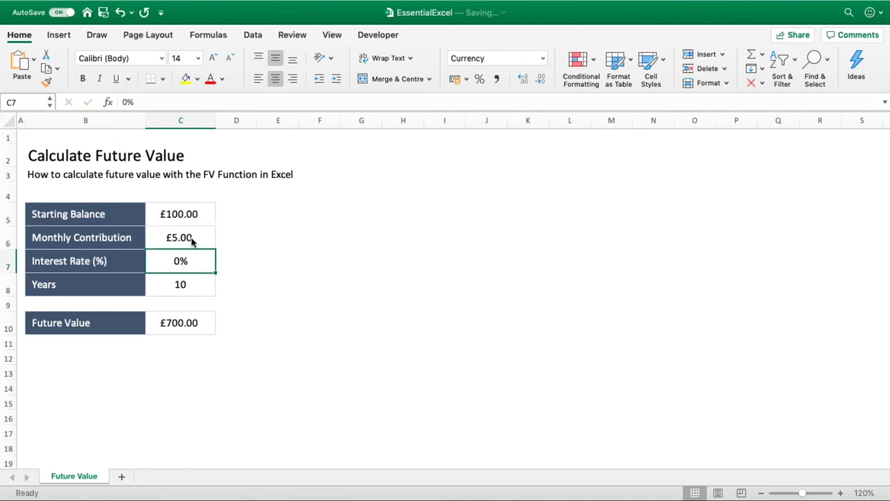
{"action": "left_click", "coordinate": [257, 291]}
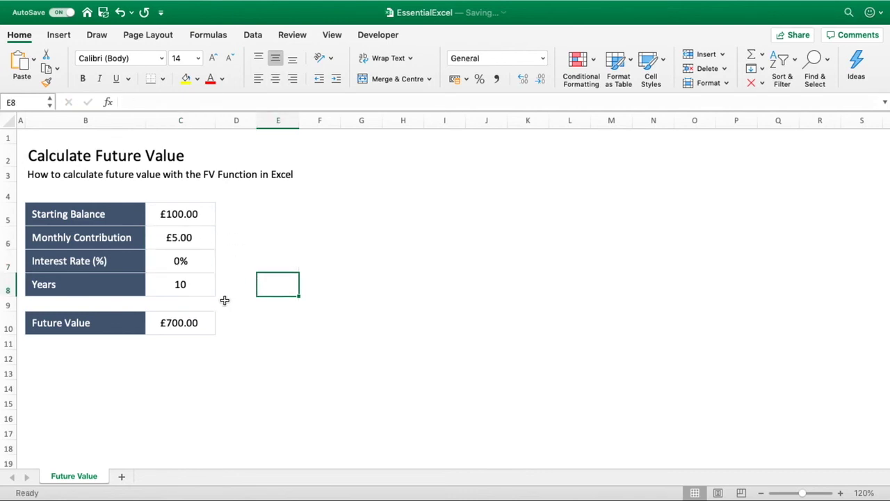
Review the Years, Starting Balance, Monthly Contribution and Interest Rate inputs against the Future Value formula in C10.
{"action": "left_click", "coordinate": [207, 280]}
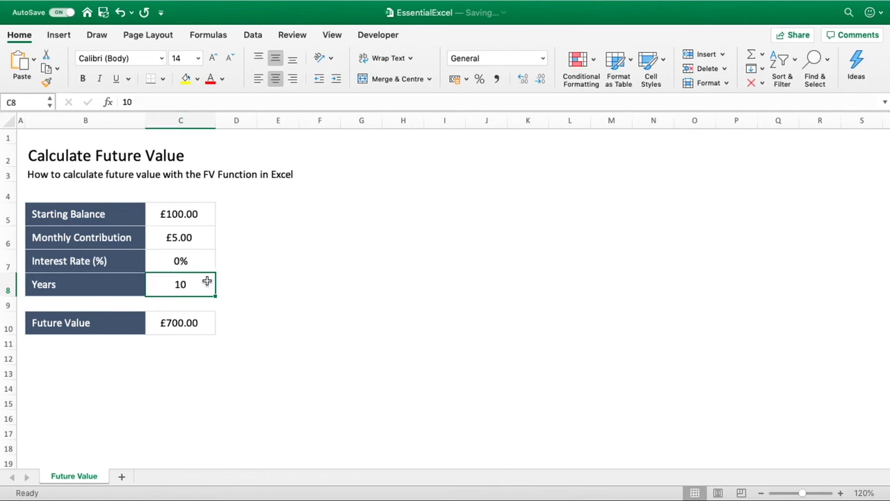
{"action": "left_click", "coordinate": [207, 321]}
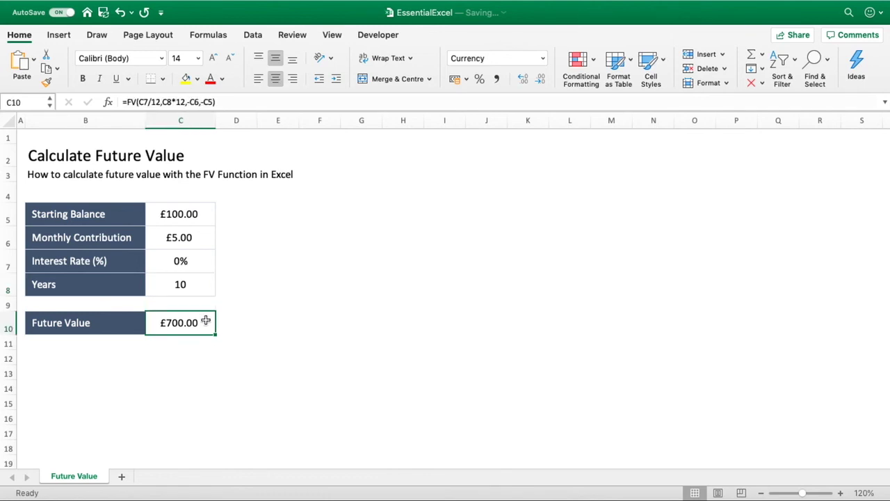
{"action": "left_click", "coordinate": [197, 216]}
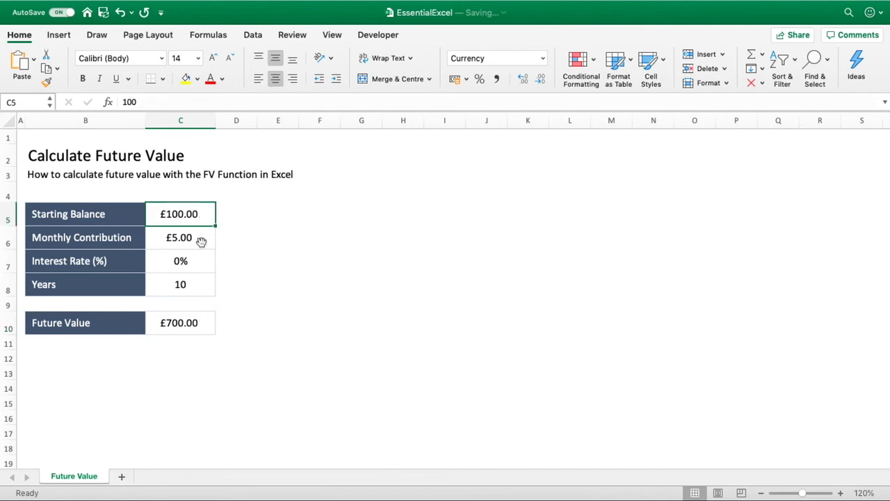
{"action": "left_click", "coordinate": [200, 241]}
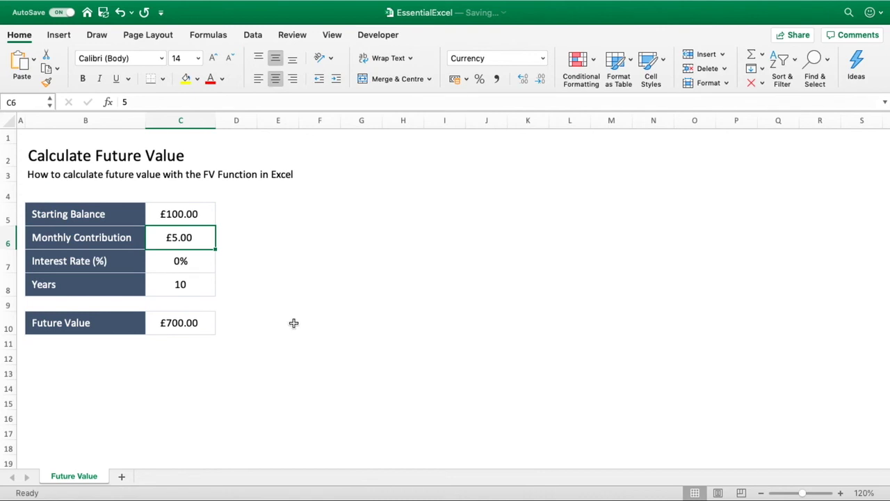
{"action": "left_click", "coordinate": [213, 264]}
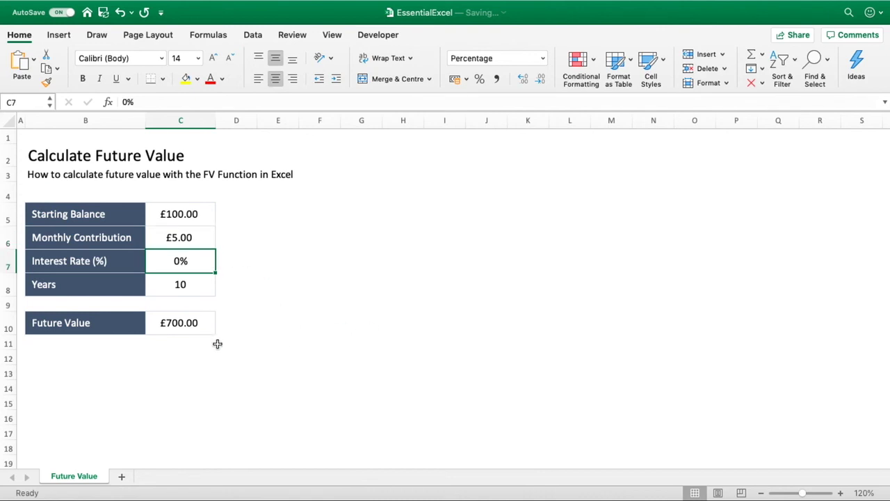
{"action": "left_click", "coordinate": [251, 320]}
Copy the Future Value cell C10 into D10 and replace the pasted formula with the fixed value 700.
{"action": "left_click", "coordinate": [203, 319]}
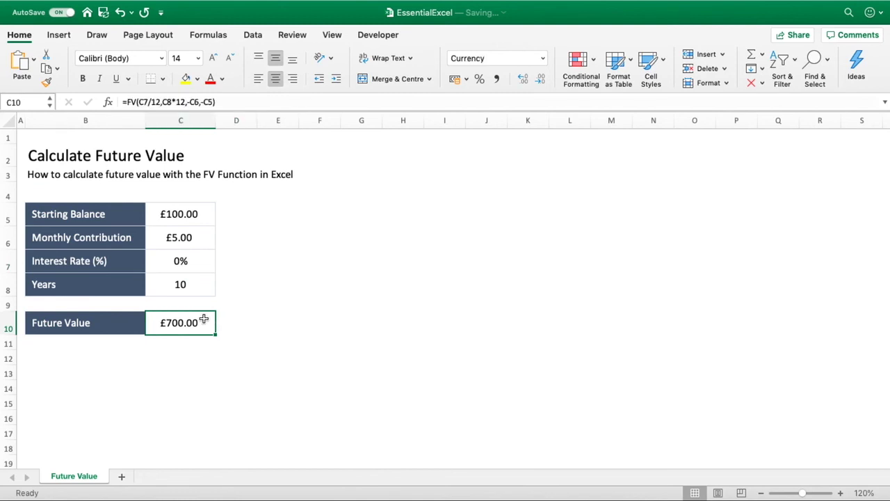
{"action": "key", "text": "super+c"}
{"action": "key", "text": "Right"}
{"action": "key", "text": "super+v"}
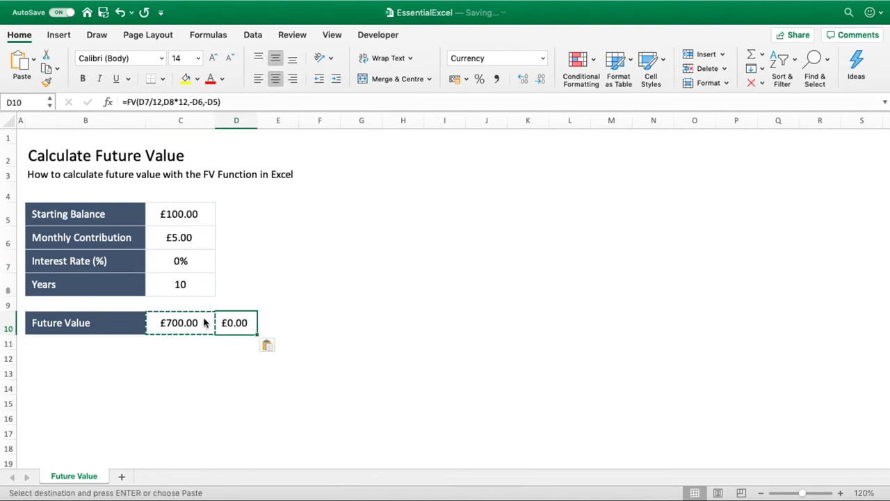
{"action": "type", "text": "700"}
{"action": "key", "text": "Return"}
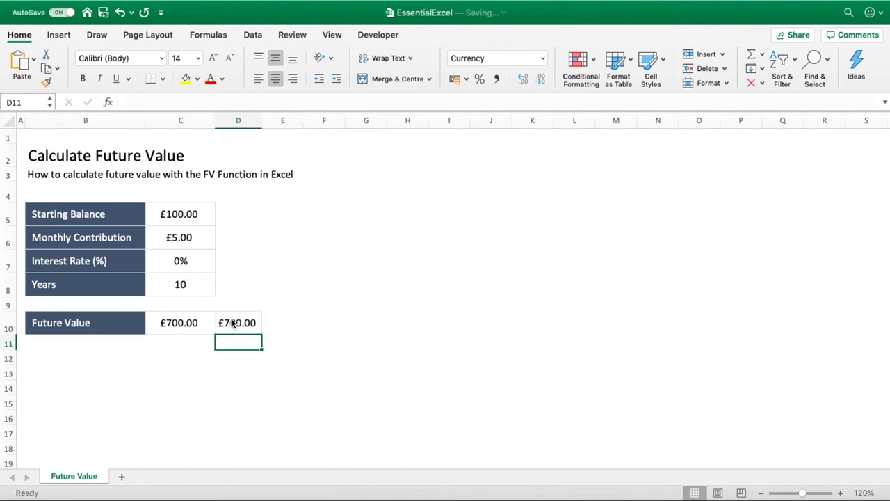
Widen column D slightly to give the comparison value in D10 more room.
{"action": "left_click", "coordinate": [324, 324]}
{"action": "left_click_drag", "start_coordinate": [263, 124], "coordinate": [283, 124]}
{"action": "left_click", "coordinate": [340, 209]}
Set the Interest Rate in C7 to 5% and select the Future Value cell C10 to check it.
{"action": "left_click", "coordinate": [194, 262]}
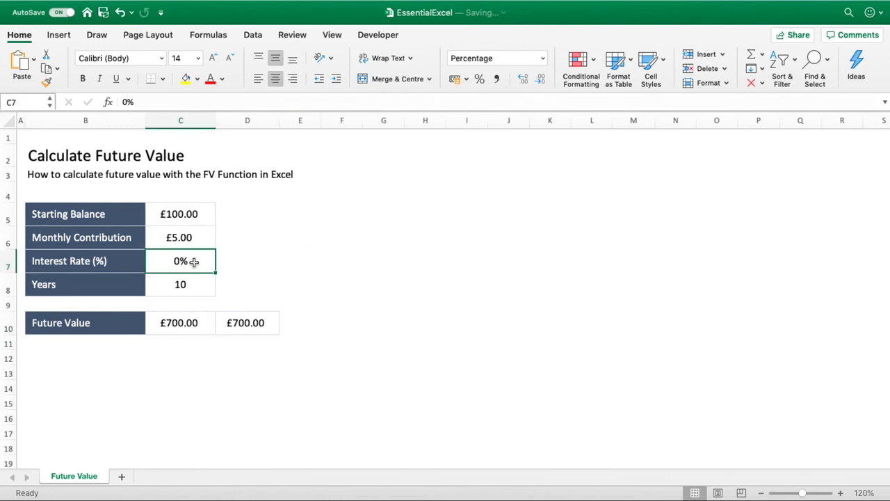
{"action": "type", "text": "5"}
{"action": "key", "text": "Return"}
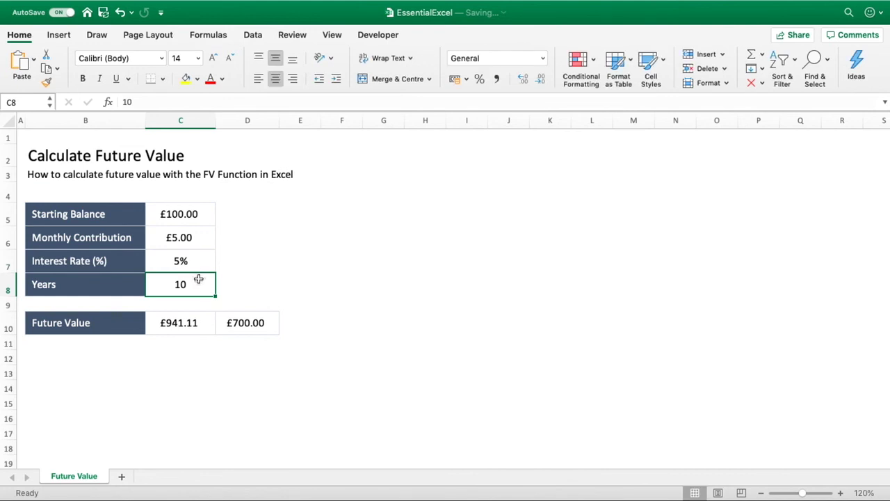
{"action": "left_click", "coordinate": [191, 325]}
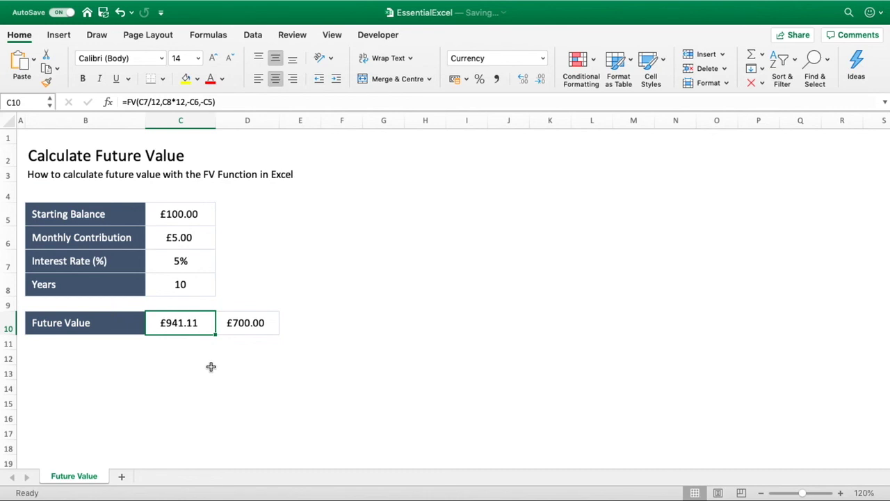
Set the Interest Rate in C7 to 7% and compare the Future Value in C10 with the fixed value in D10.
{"action": "left_click", "coordinate": [190, 267]}
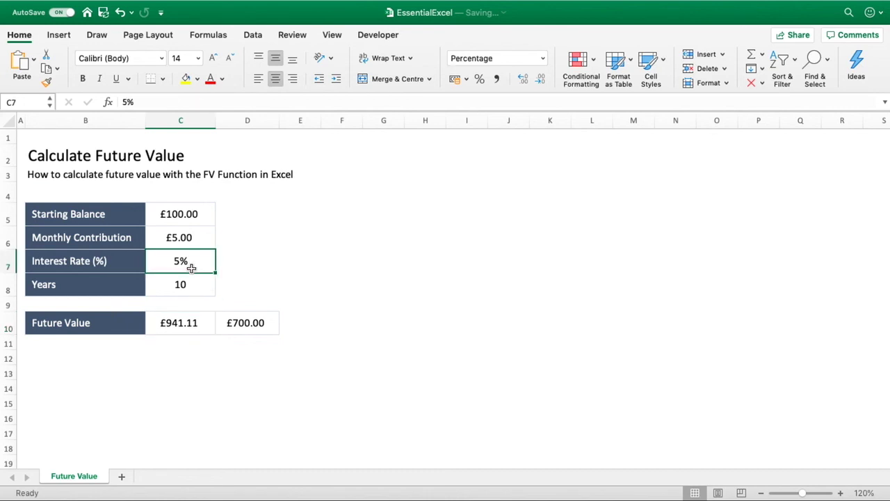
{"action": "type", "text": "7"}
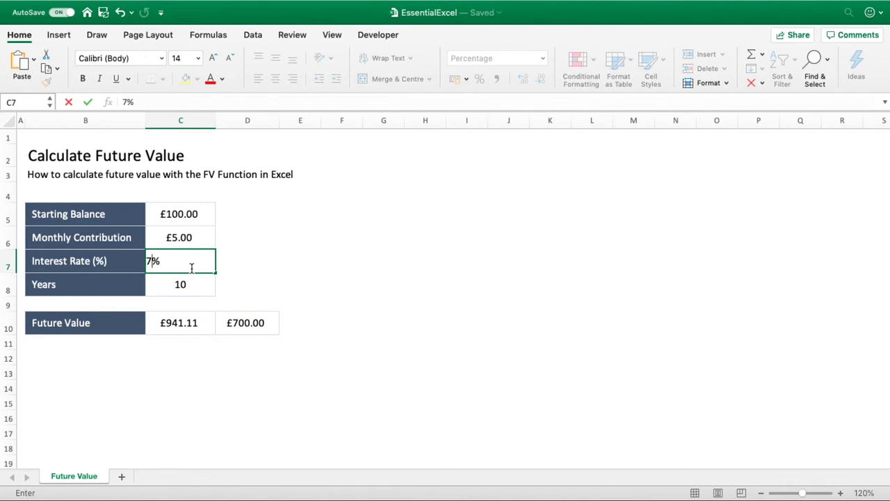
{"action": "key", "text": "Return"}
{"action": "left_click", "coordinate": [210, 388]}
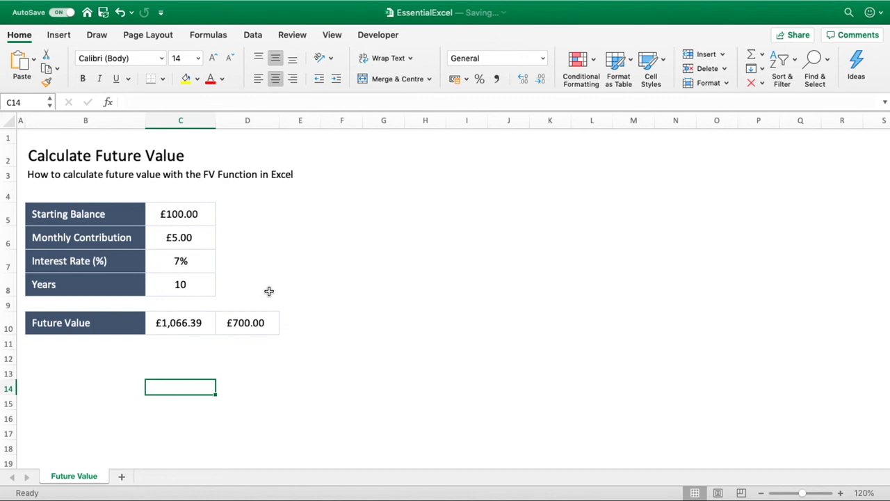
{"action": "left_click", "coordinate": [246, 323]}
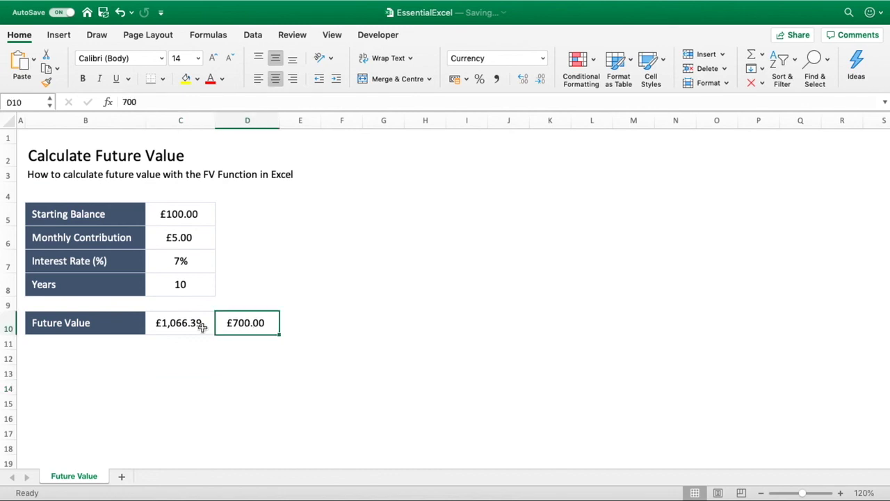
{"action": "left_click", "coordinate": [197, 324]}
{"action": "left_click", "coordinate": [233, 372]}
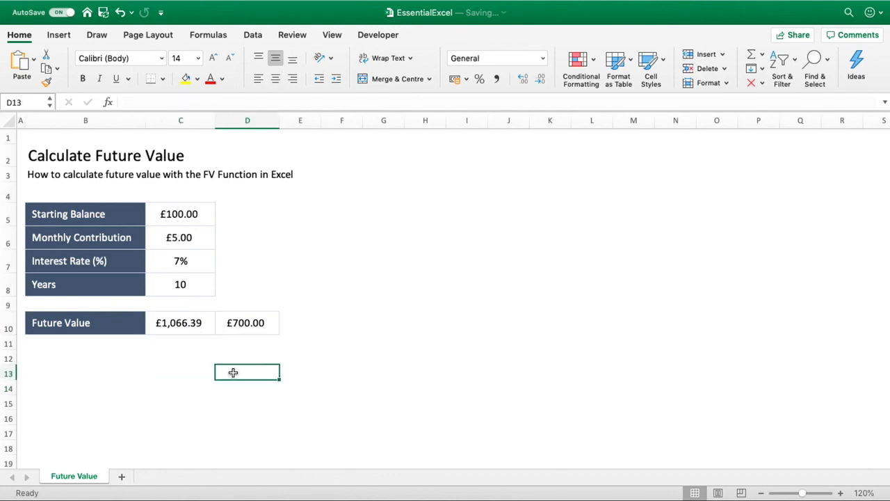